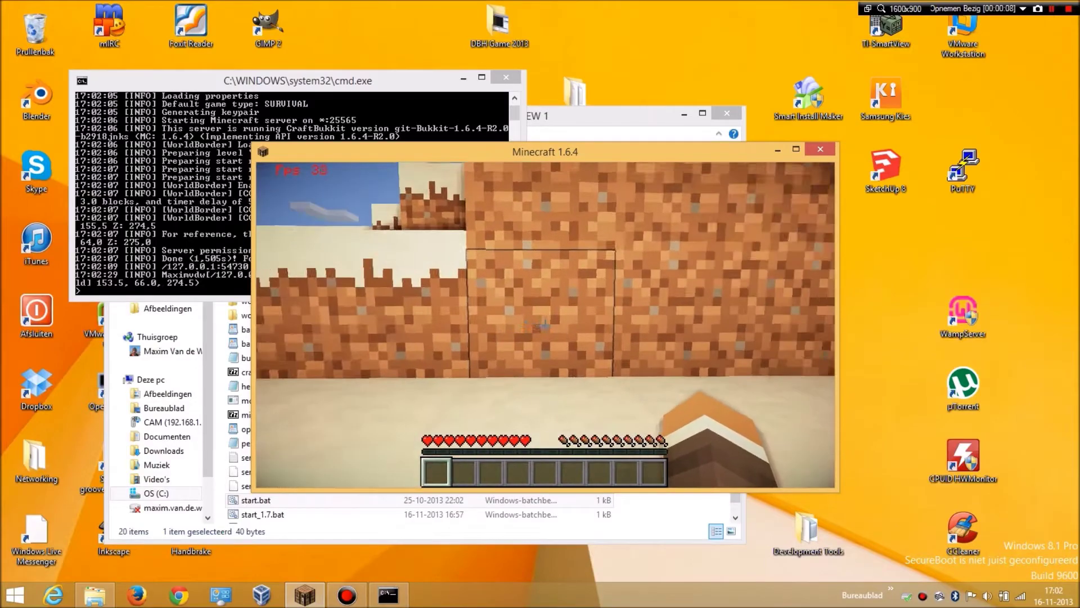
Walk through the snowy terraced terrain of the Minecraft 1.6.4 world to examine its landscape.
key(w)
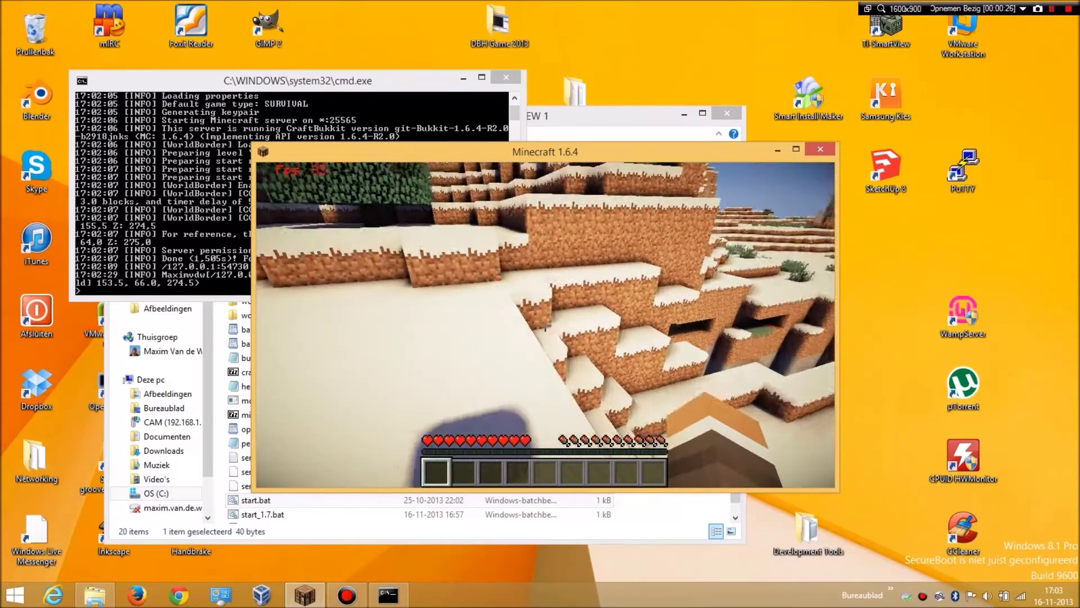
key(w)
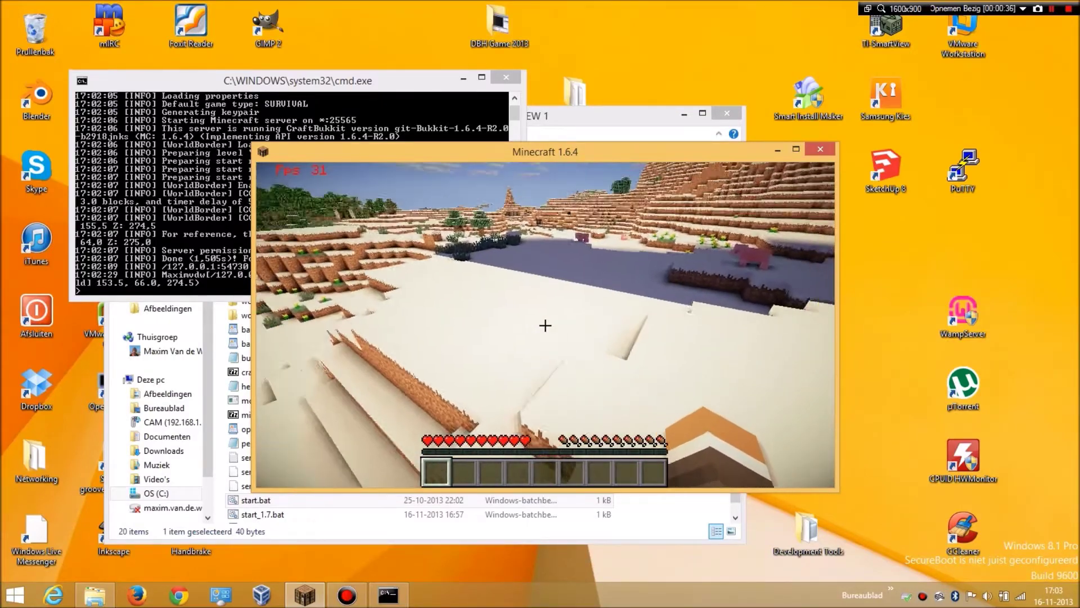
key(t)
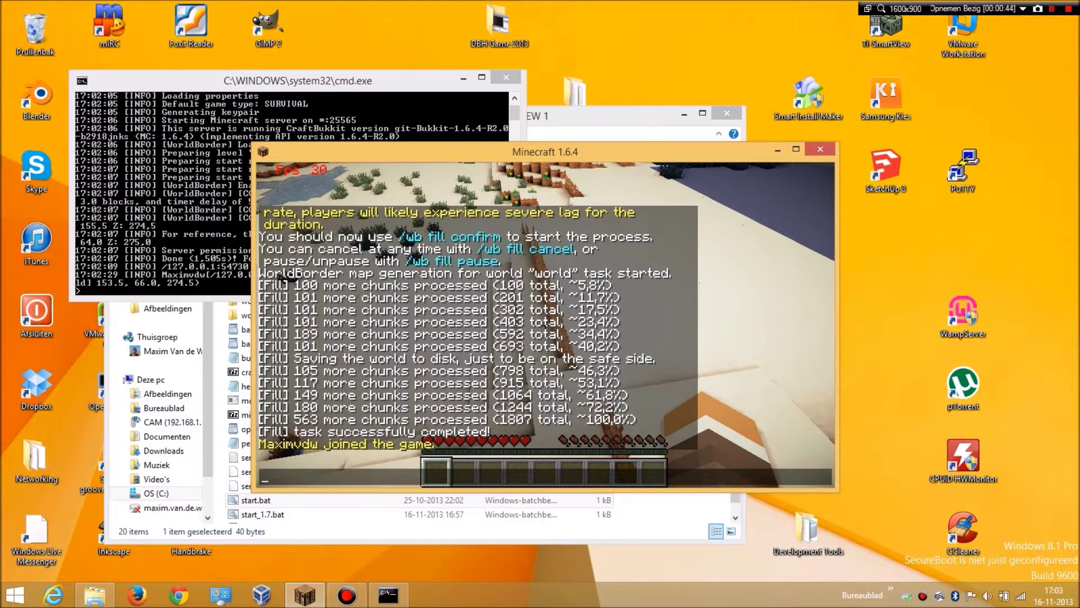
key(Escape)
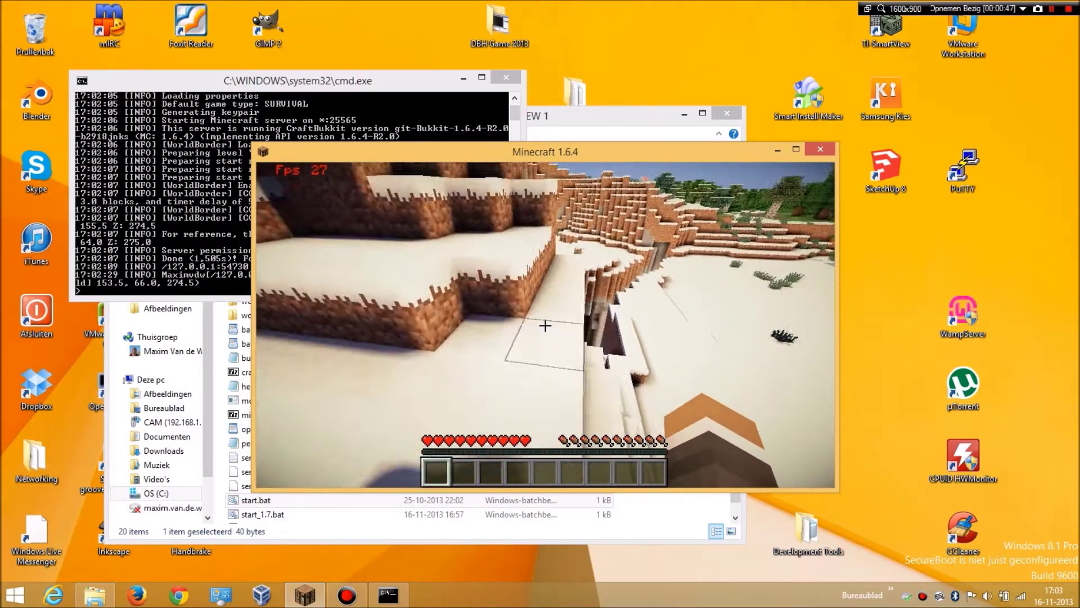
key(w)
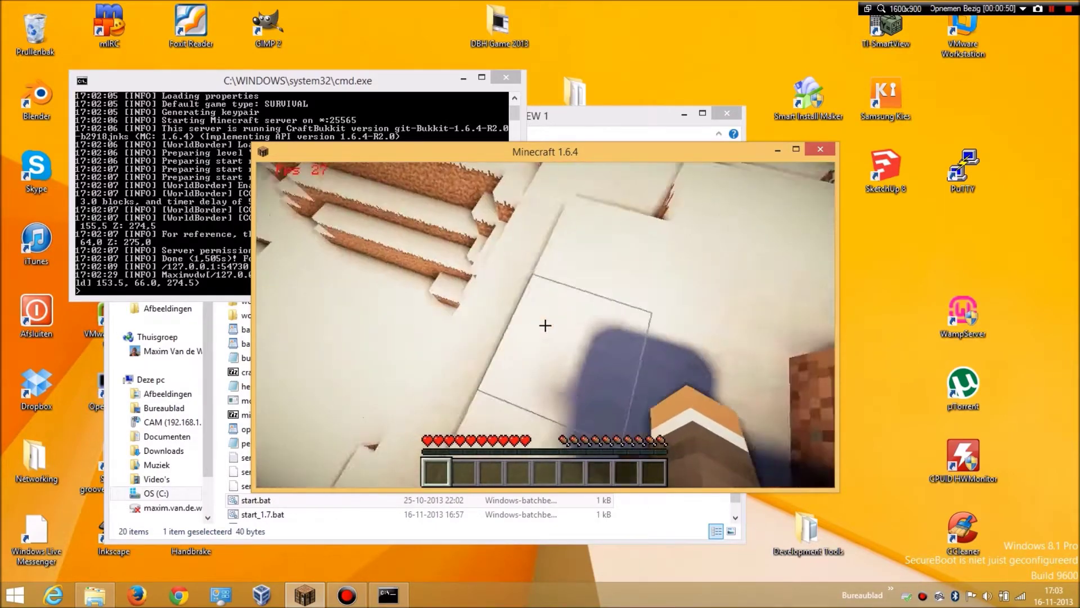
key(w)
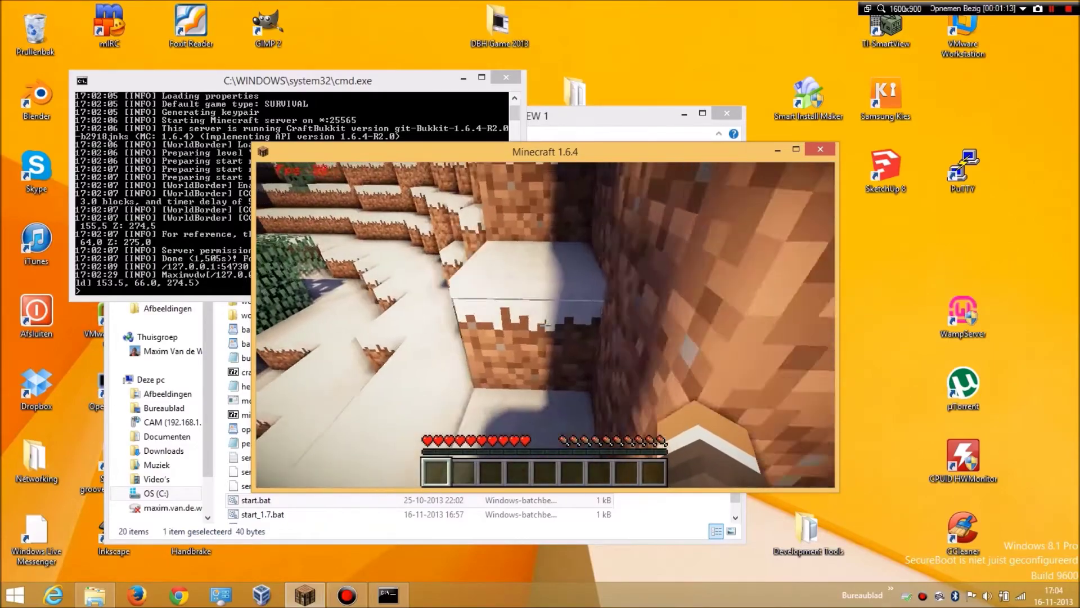
key(w)
key(space)
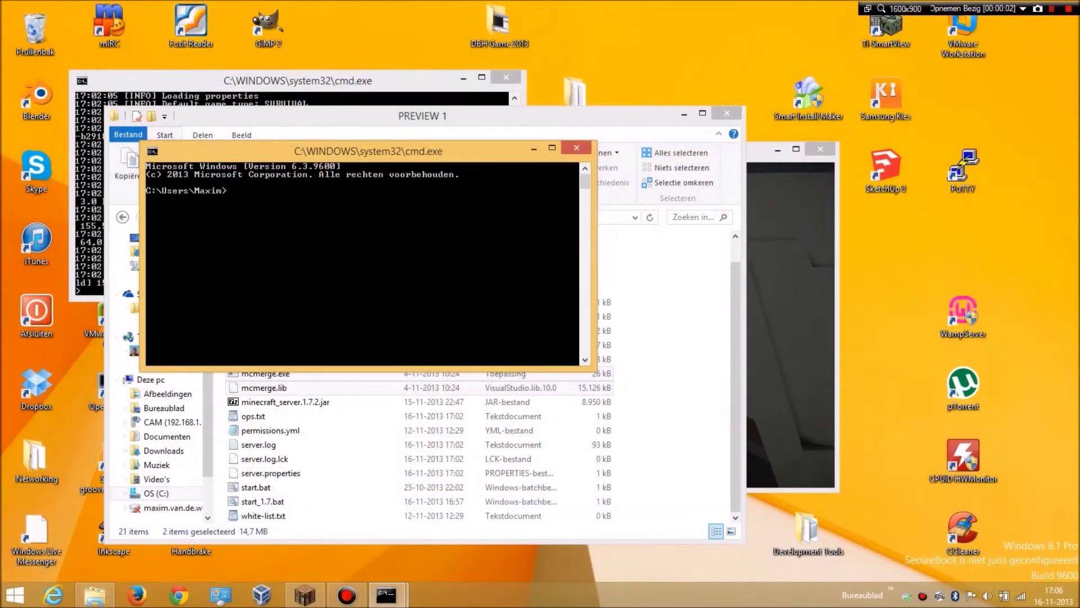
Move the command prompt aside and locate mcmerge.exe and mcmerge.lib in the PREVIEW 1 folder.
drag(368, 151, 576, 139)
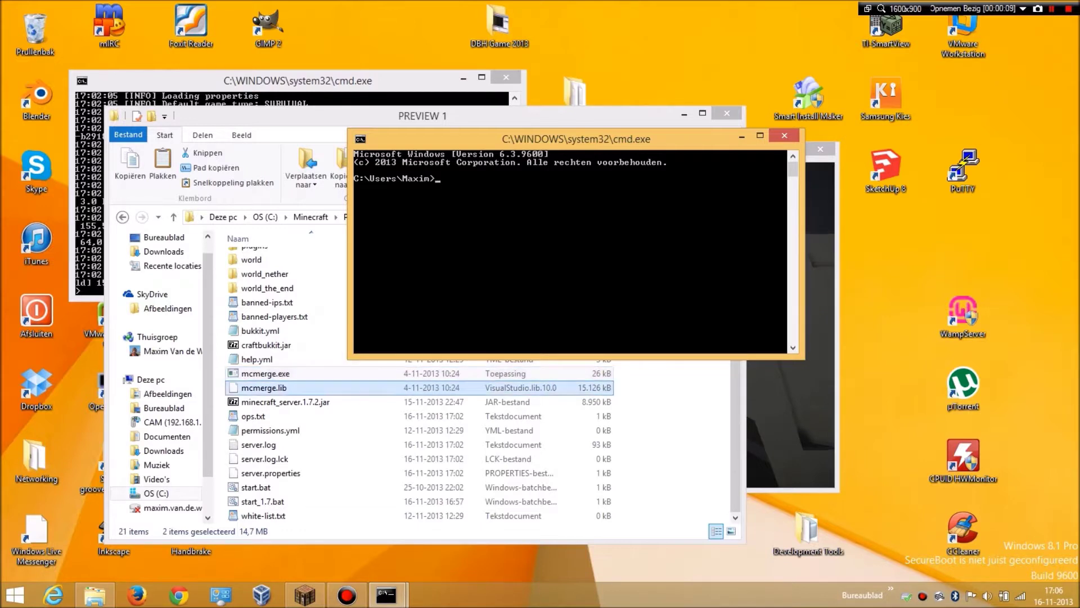
click(265, 373)
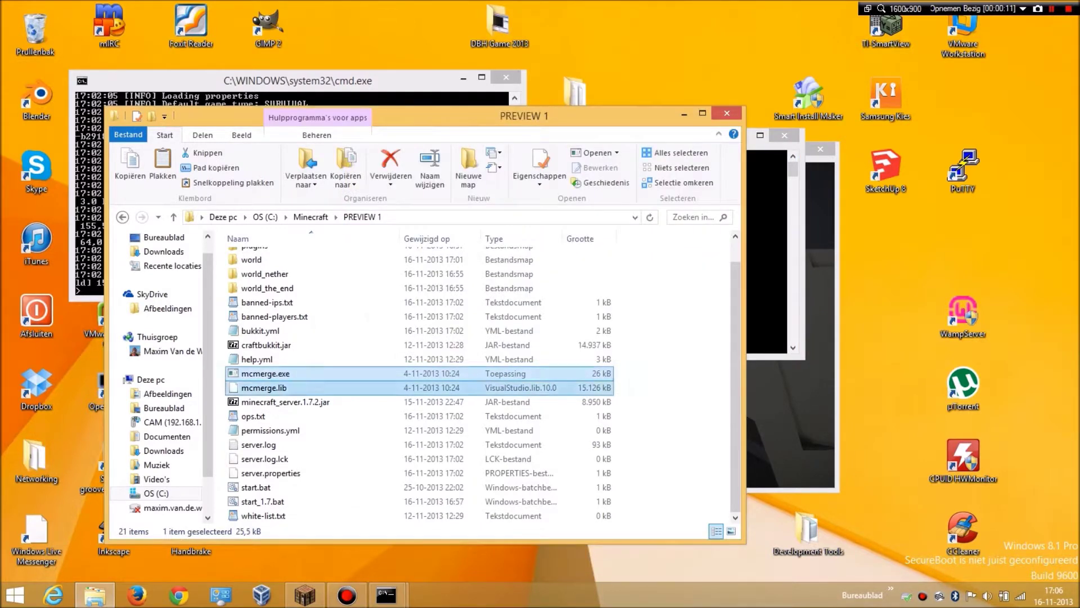
click(264, 387)
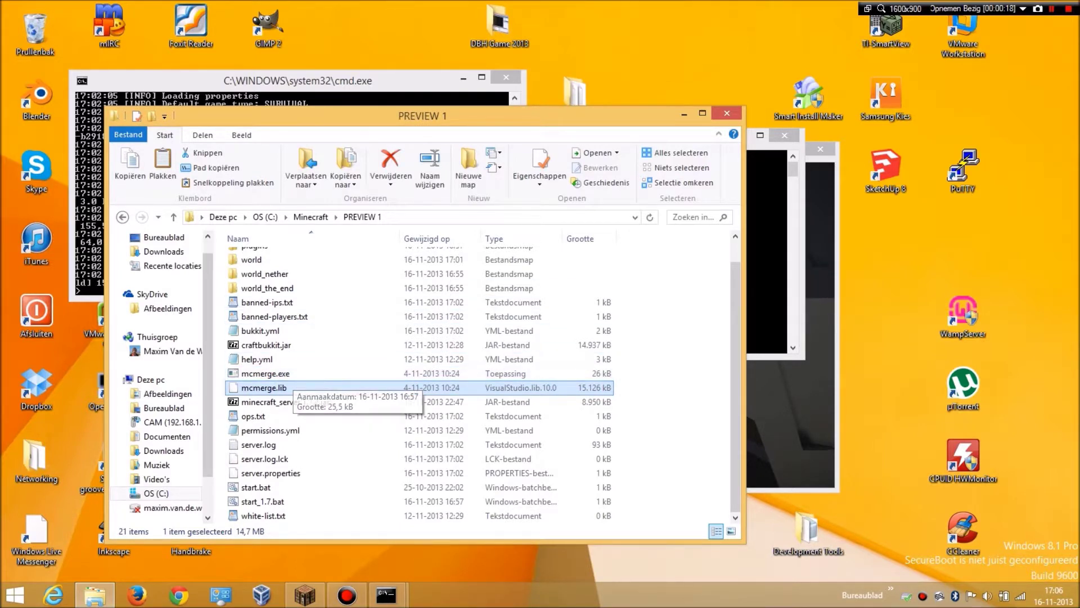
key(alt+Tab)
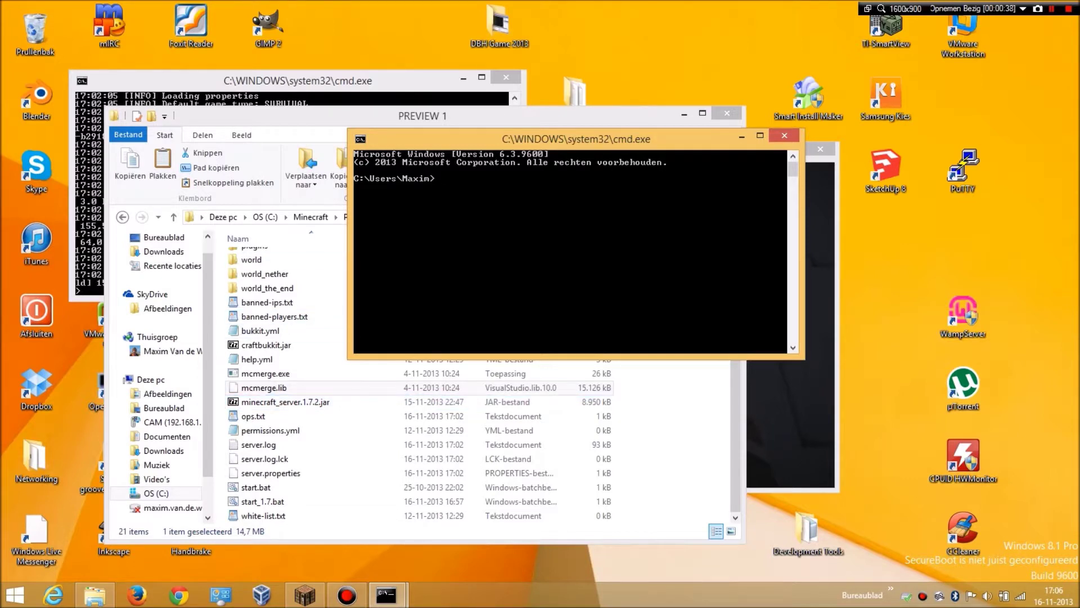
Copy the PREVIEW 1 folder path and change the command prompt's directory to C:\Minecraft\PREVIEW 1.
click(333, 212)
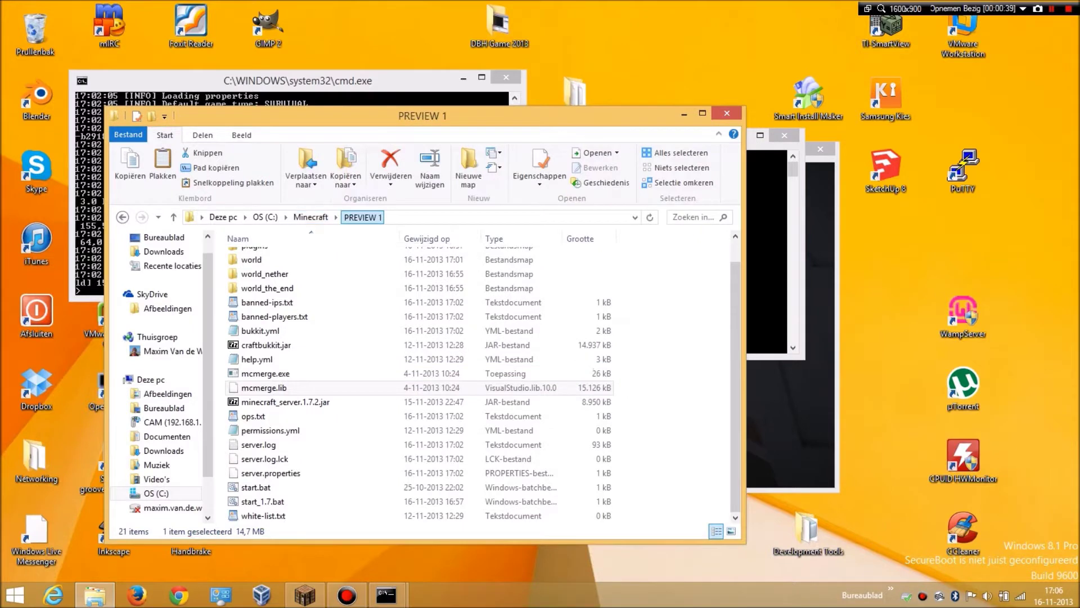
click(510, 218)
key(ctrl+c)
key(alt+Tab)
text(d)
right_click(501, 227)
click(527, 265)
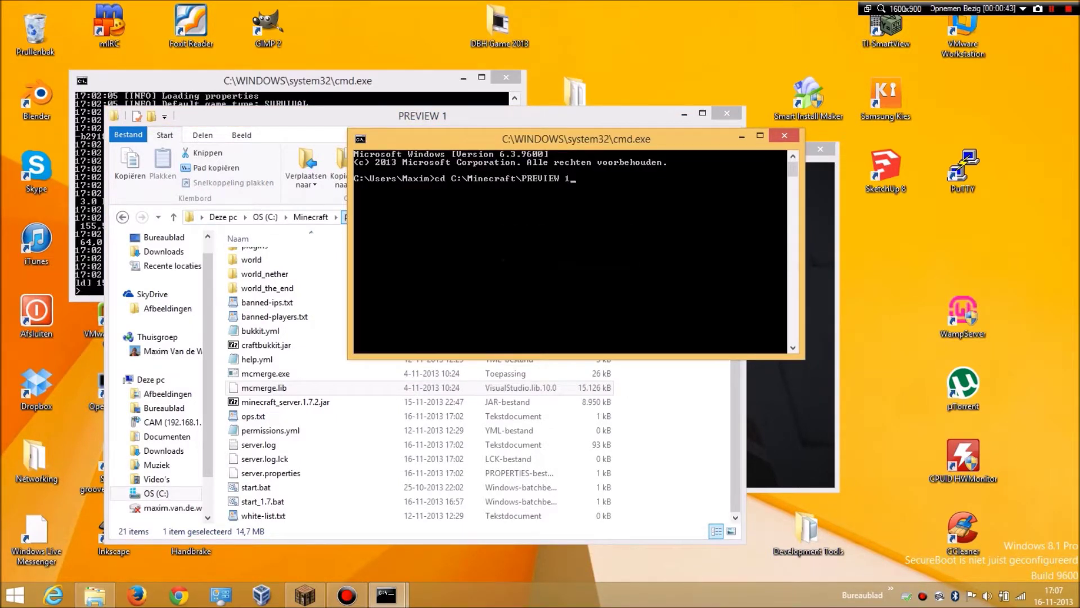
key(Return)
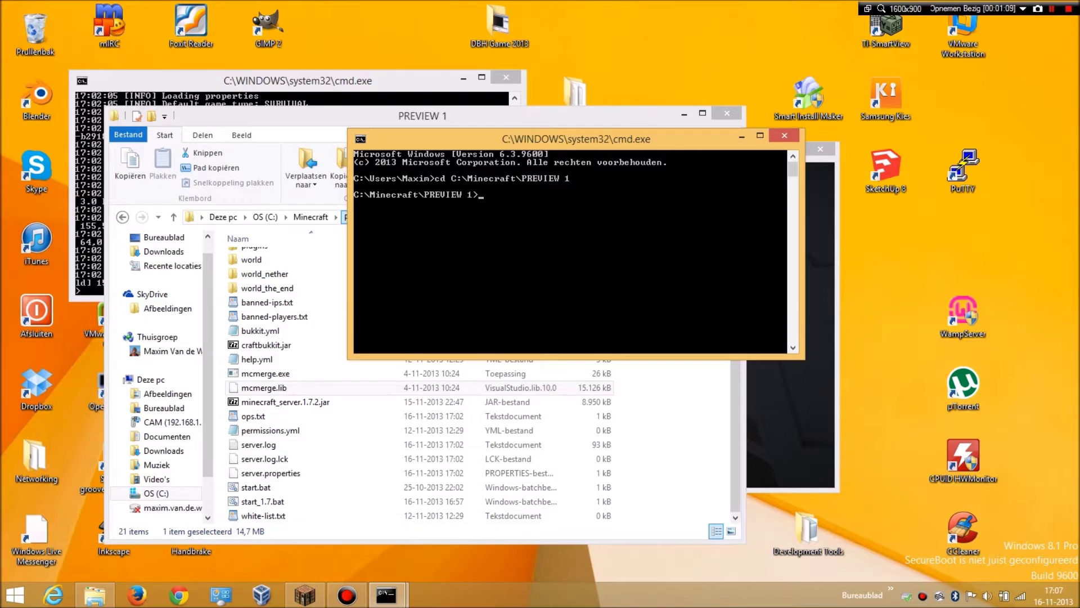
Run "mcmerge trace world" in the command prompt to trace the existing world's contour.
text(mcmerge trace)
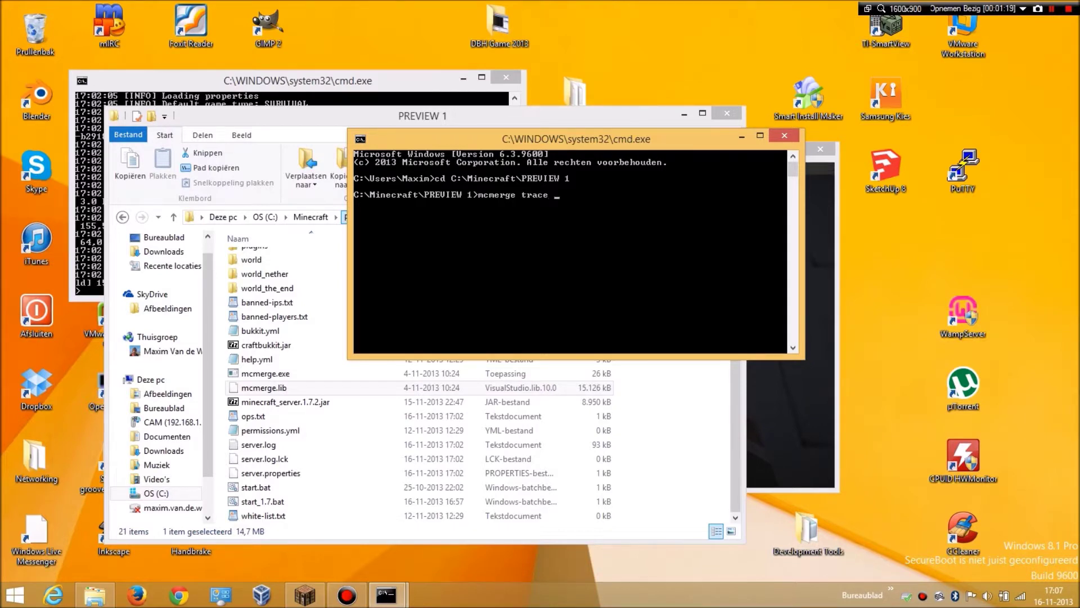
text( world)
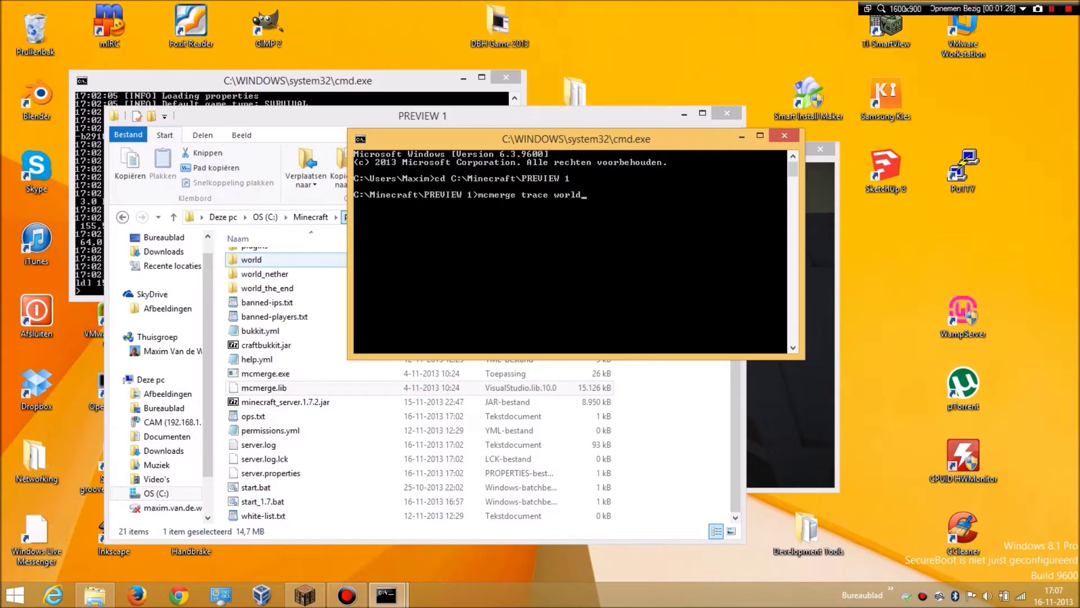
click(335, 217)
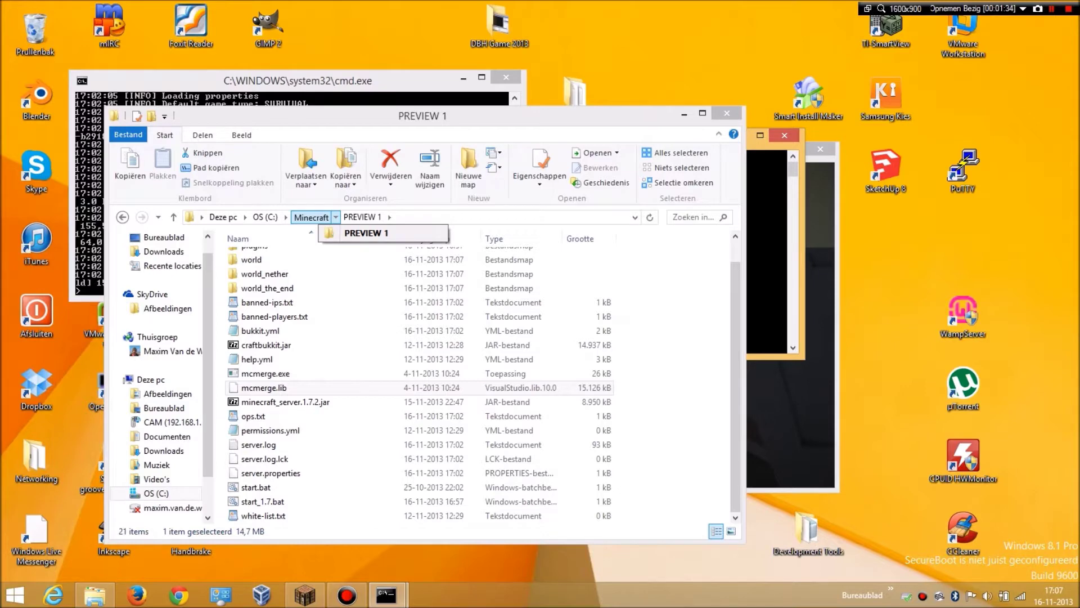
drag(422, 116, 422, 121)
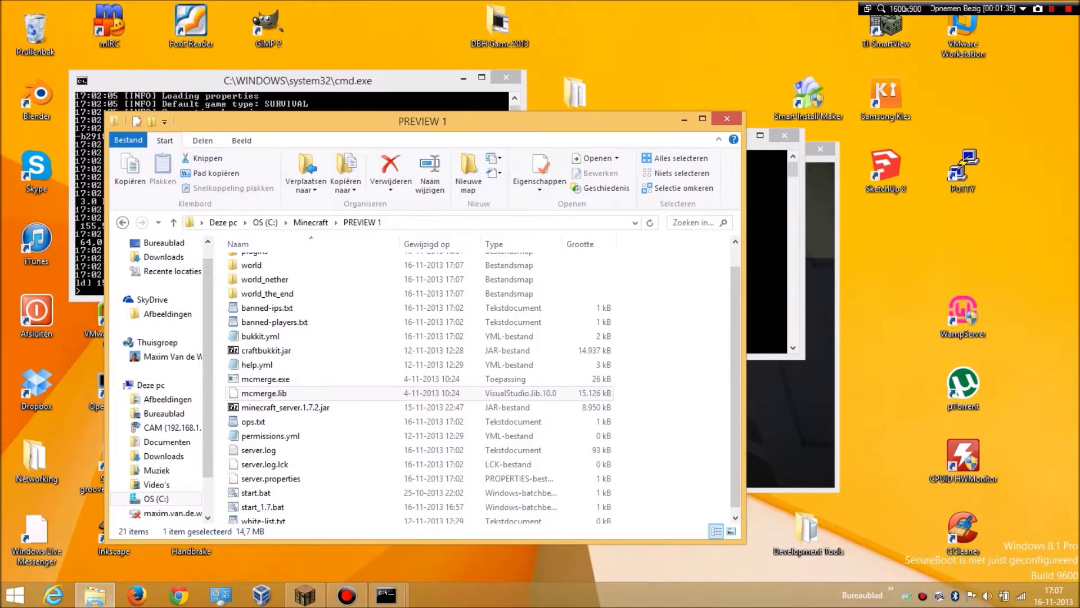
key(alt+Tab)
key(Return)
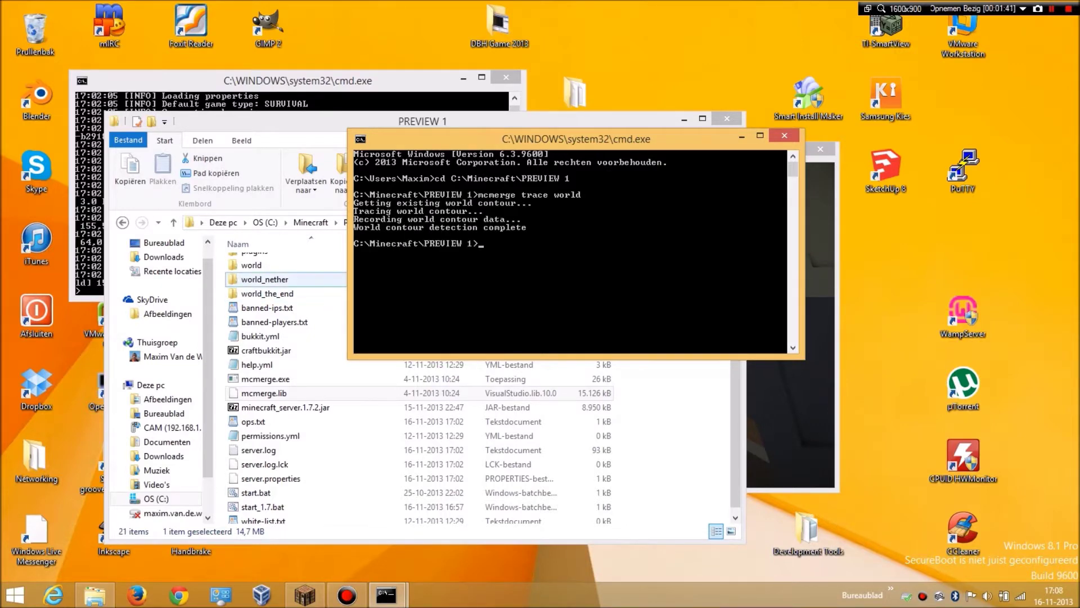
Check for contour.dat inside the world folder and return to the PREVIEW 1 folder.
click(252, 265)
double_click(252, 265)
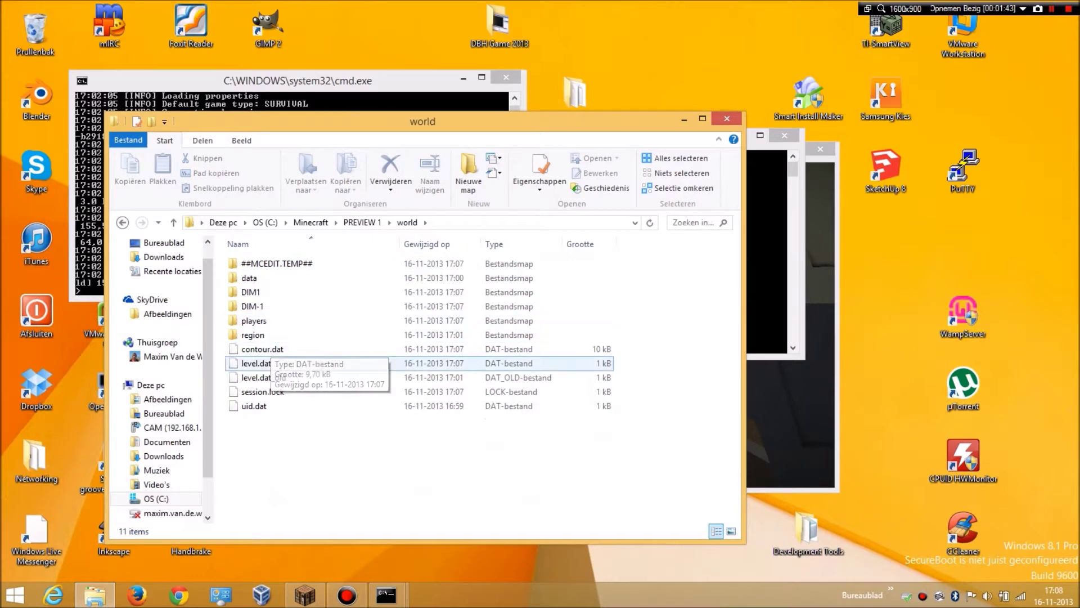
click(262, 349)
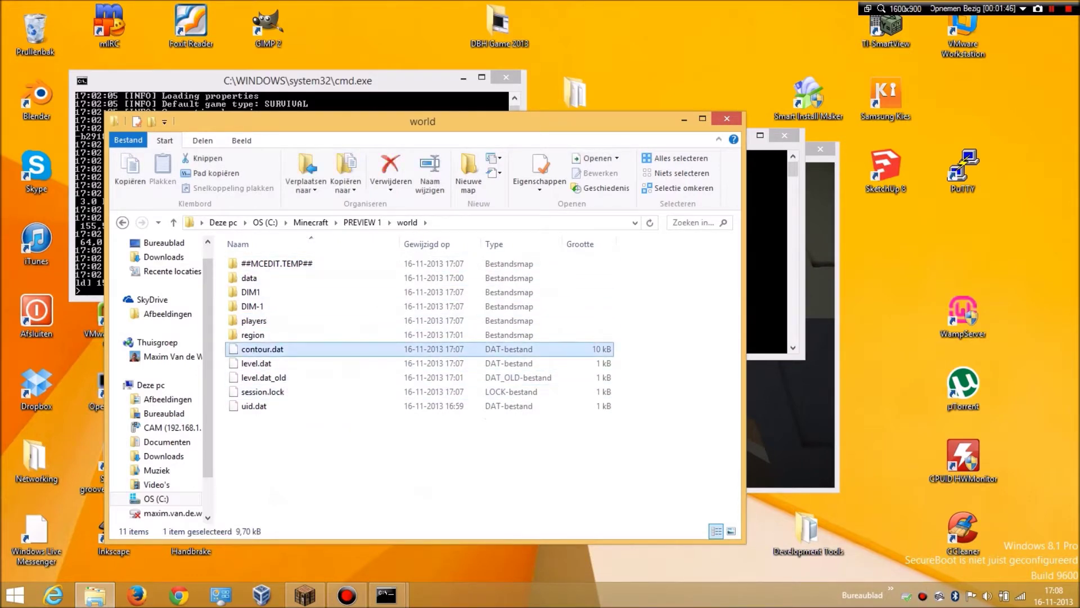
click(362, 223)
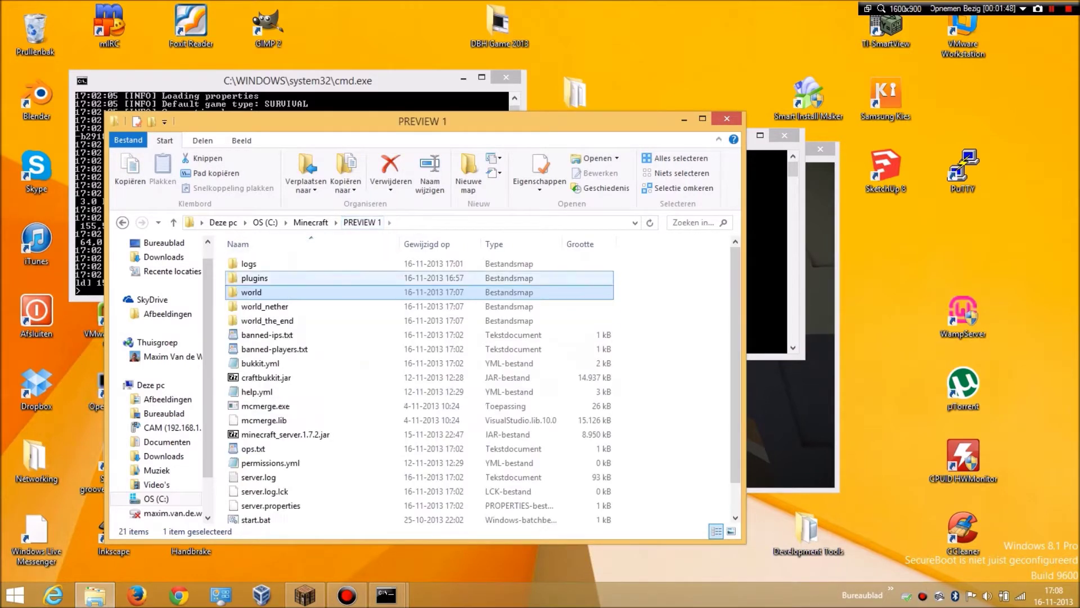
click(280, 392)
scroll(280, 391, down, 1)
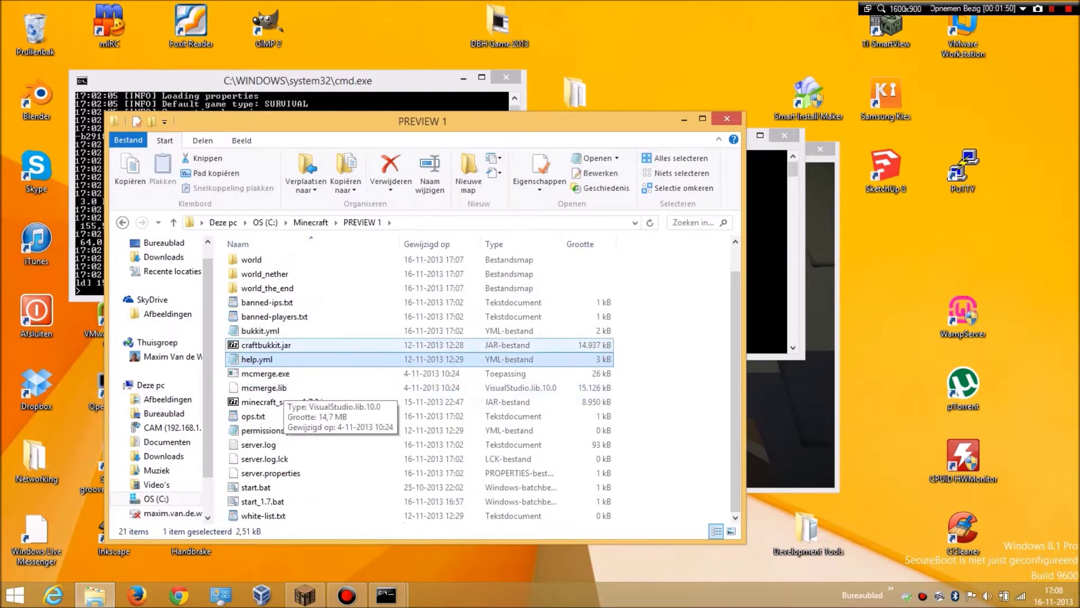
click(264, 360)
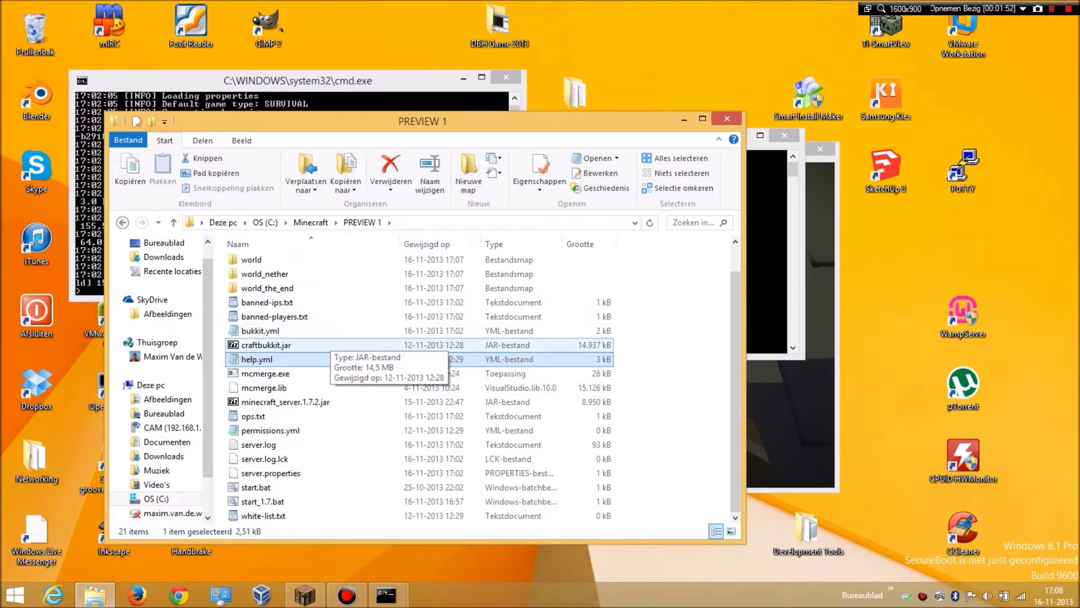
Switch to the Minecraft 1.6.4 game and disconnect from the server.
click(305, 594)
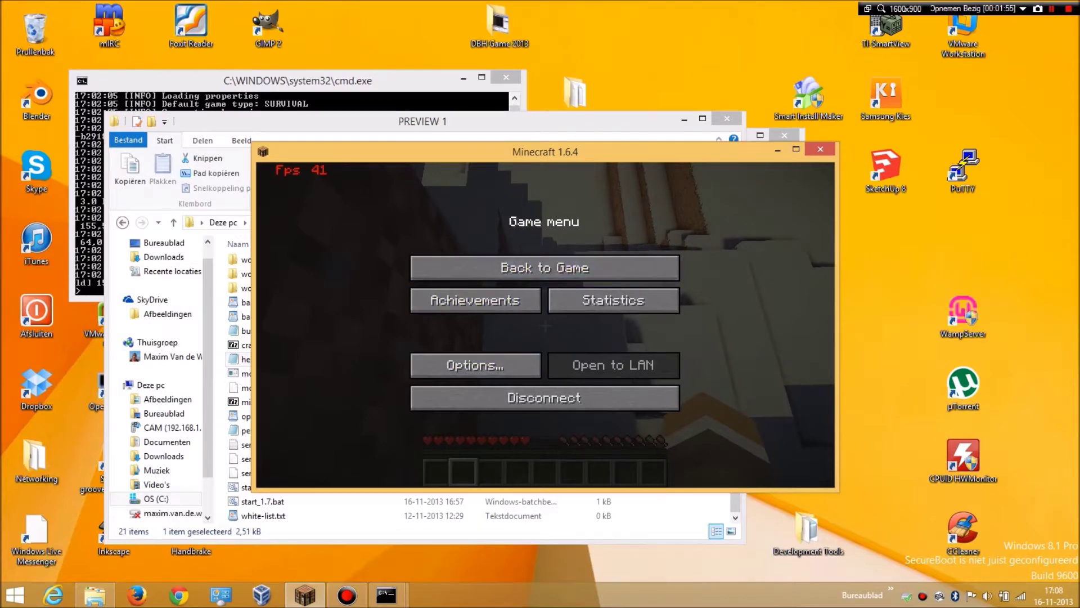
click(545, 267)
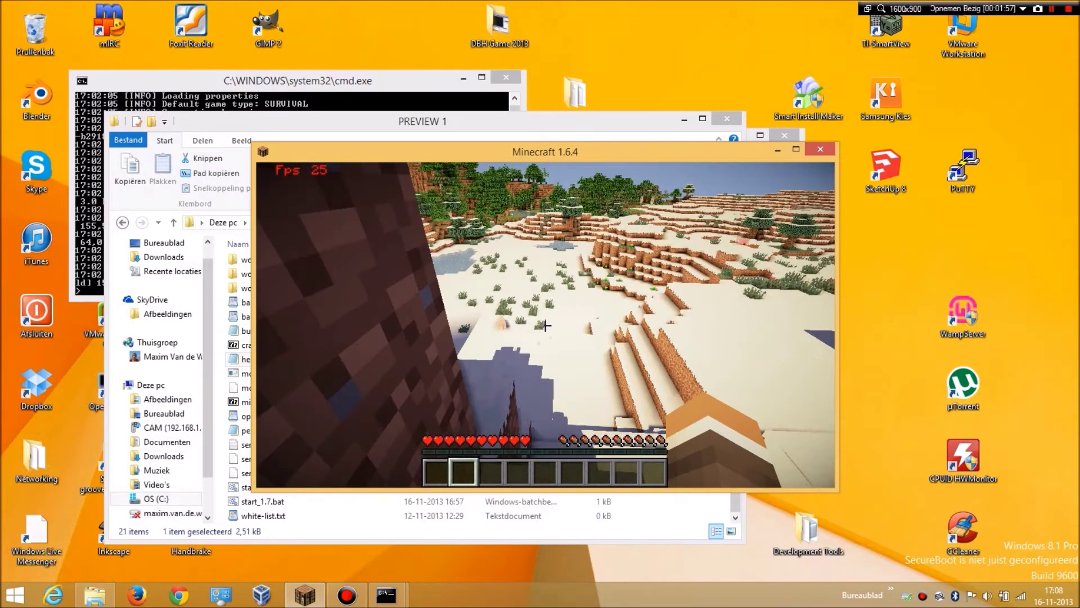
key(Escape)
click(545, 397)
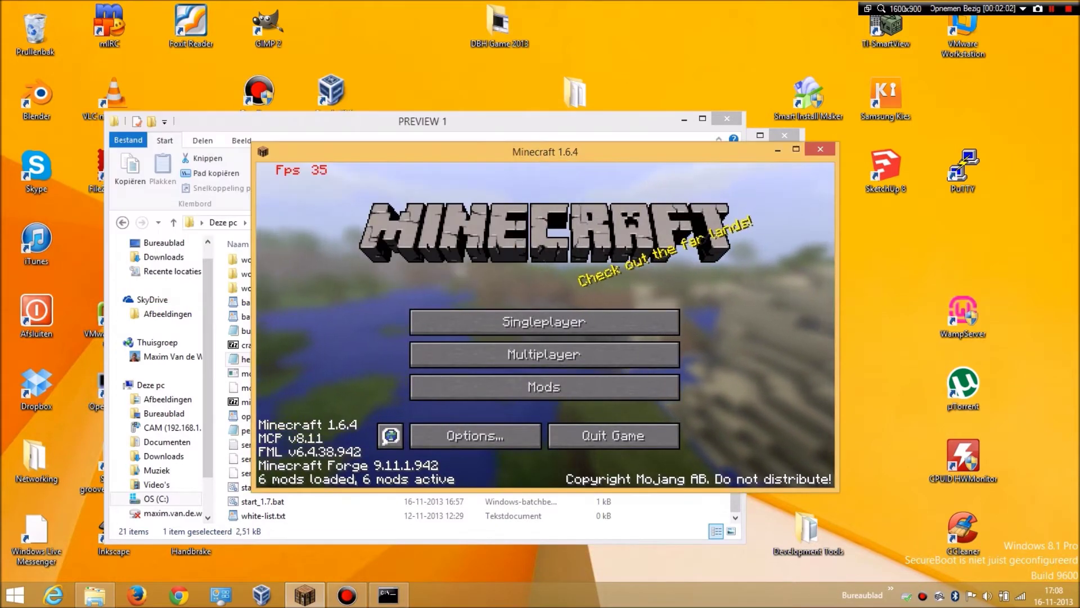
Start the Minecraft 1.7.2 server by running start_1.7.bat from the PREVIEW 1 folder.
key(alt+Tab)
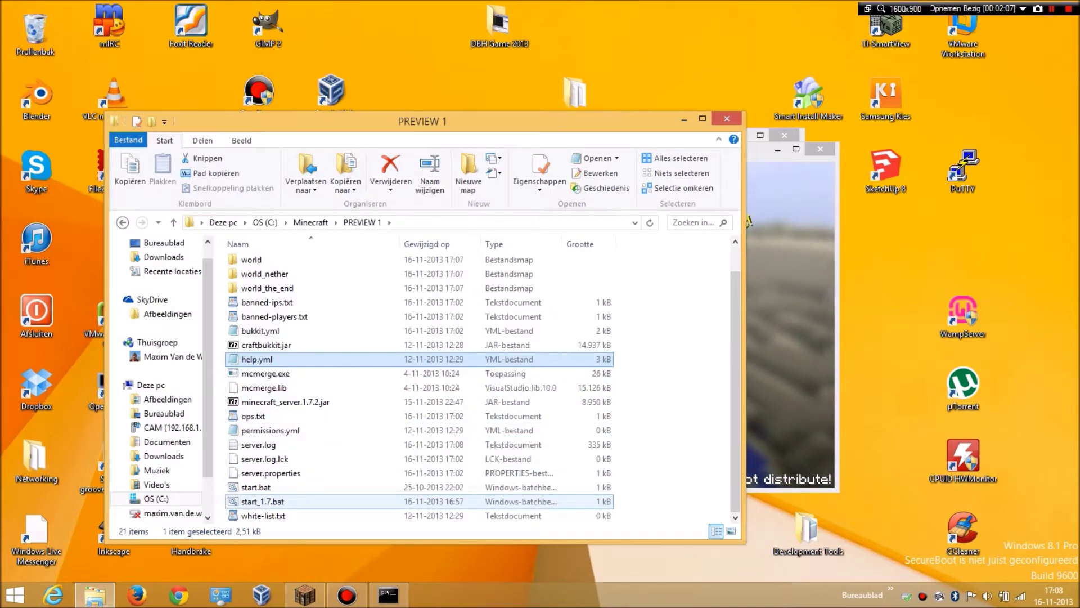
double_click(270, 501)
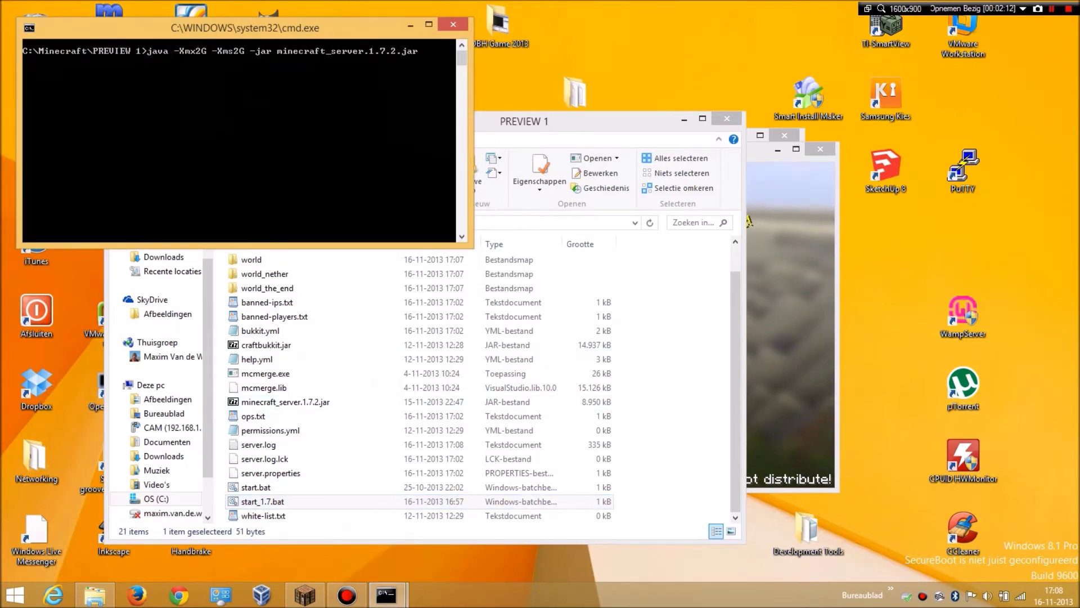
drag(245, 27, 348, 138)
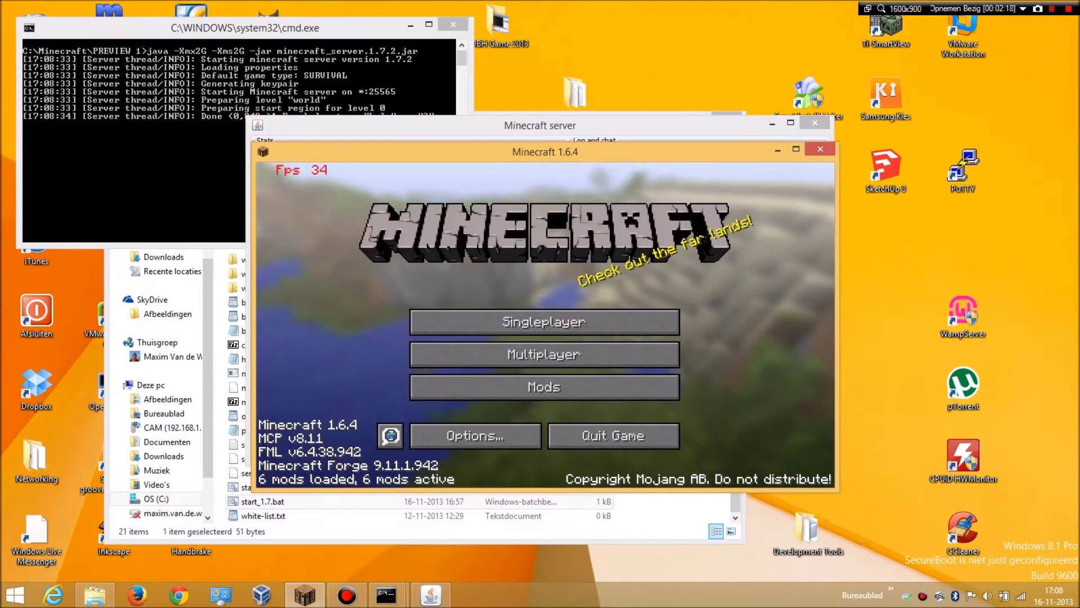
Quit the Minecraft 1.6.4 client and launch Minecraft.exe from the Games folder on the desktop.
click(614, 436)
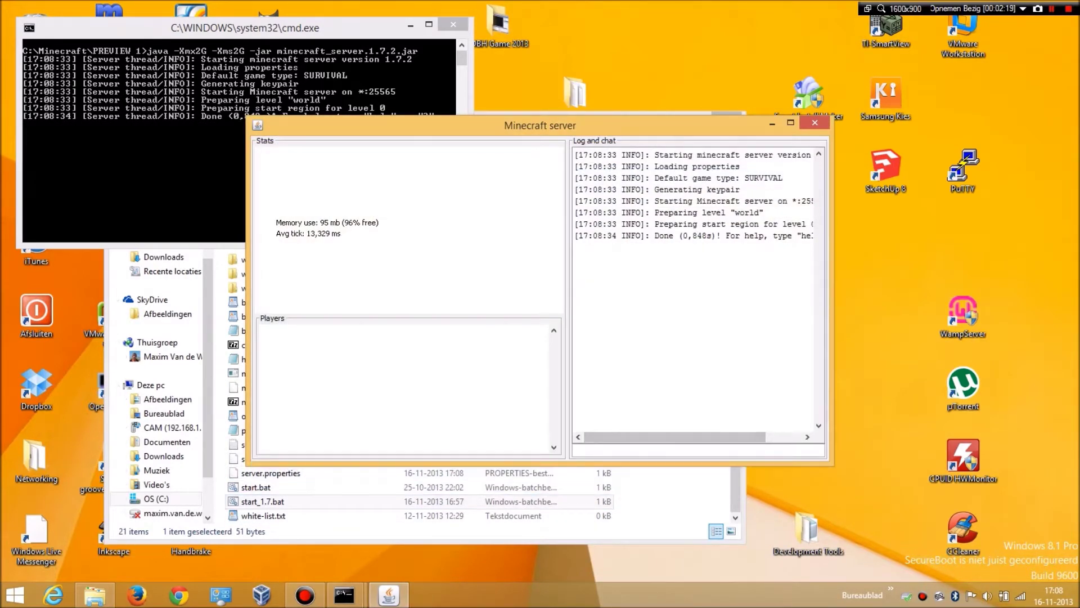
key(super+d)
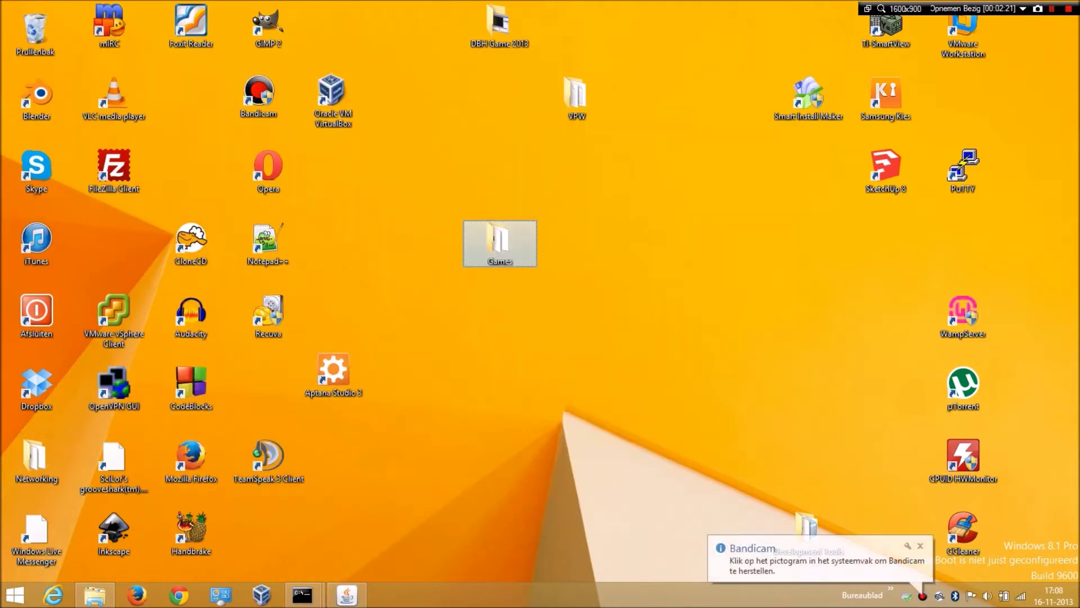
double_click(499, 243)
double_click(283, 523)
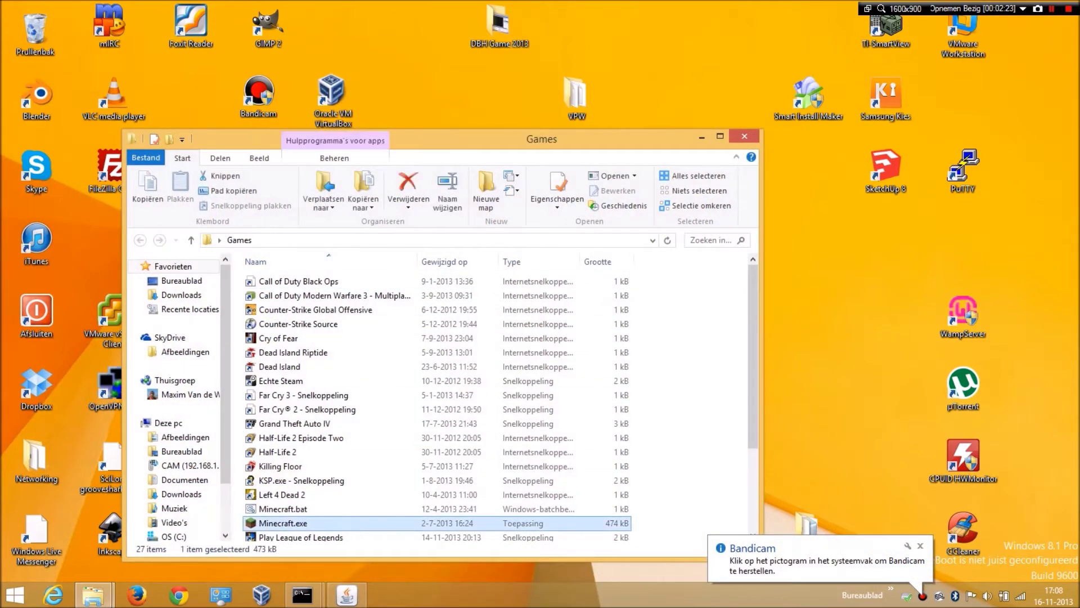
mouse_move(93, 595)
click(85, 517)
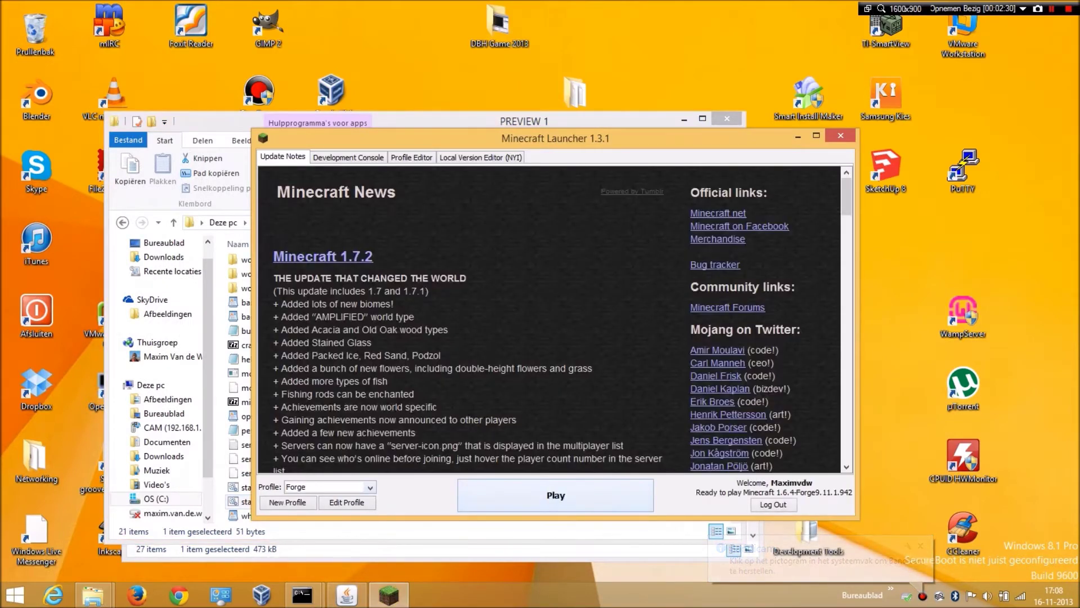
Select the player's own profile for Minecraft 1.7.2 and join the Local Minecraft multiplayer server.
click(330, 486)
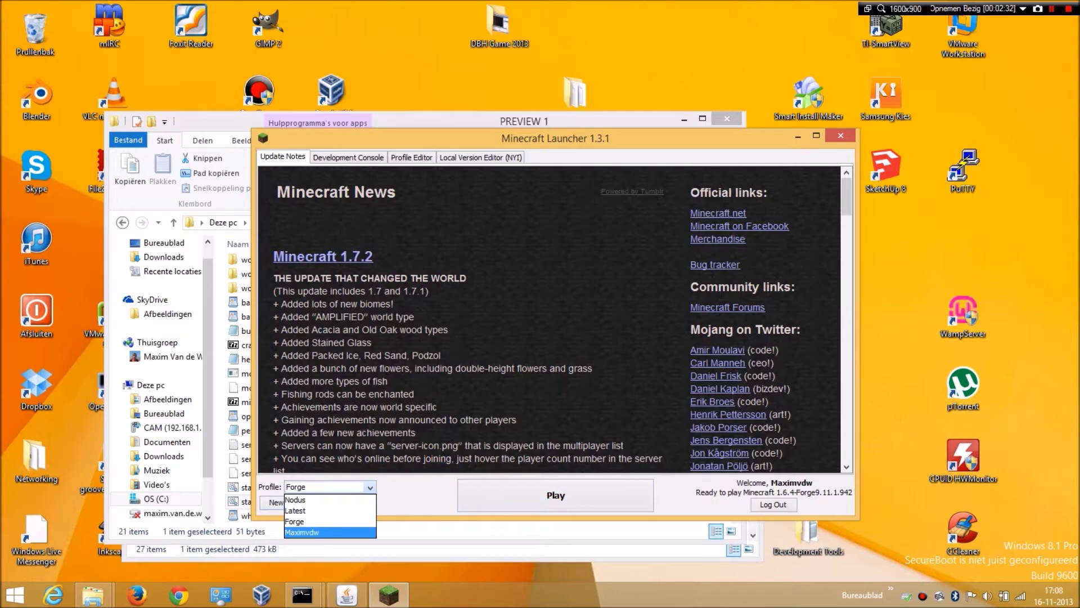
click(330, 531)
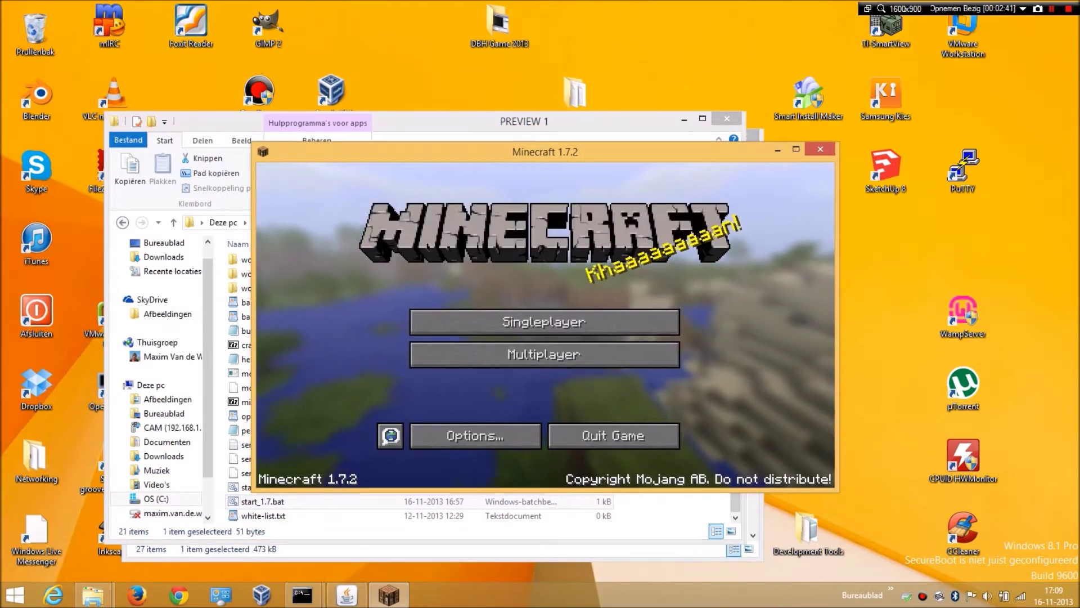
click(545, 355)
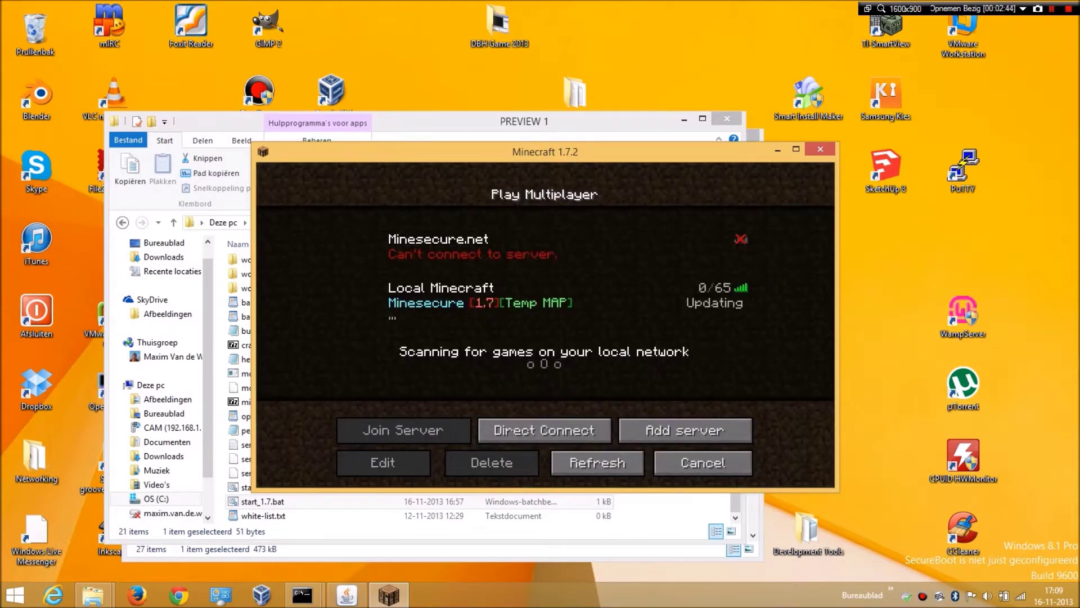
double_click(544, 303)
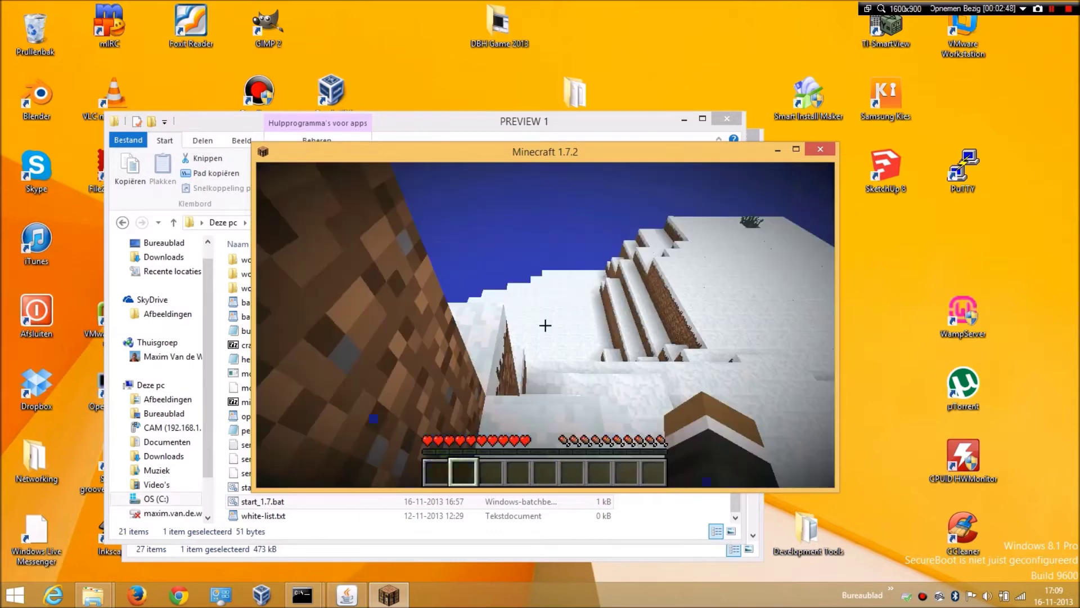
Try to teleport the player to coordinates 100 100 100 in survival mode, and respawn.
text(/t)
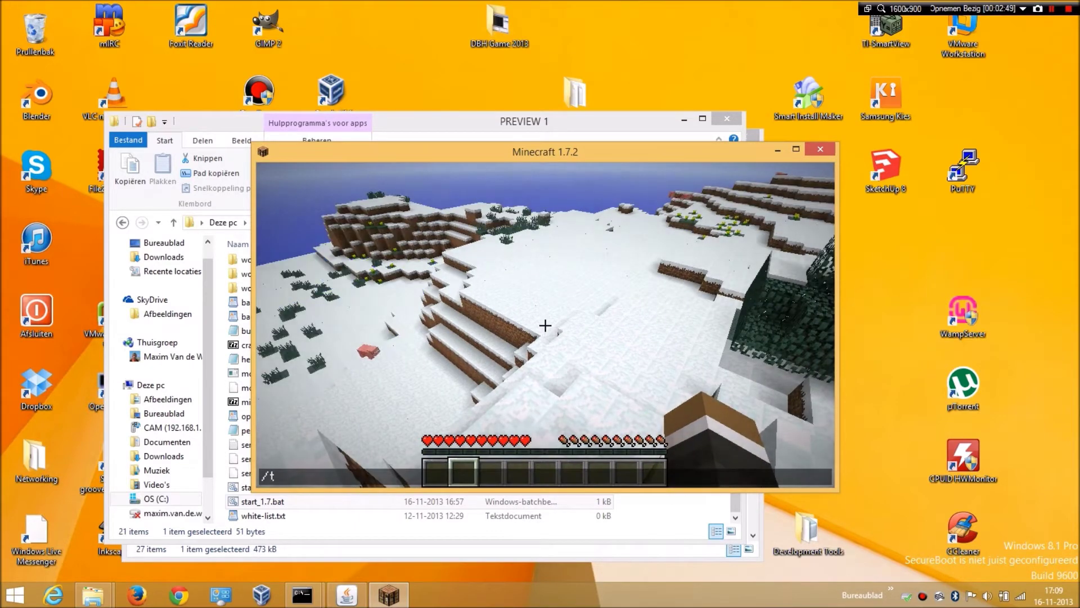
text(p Maxim)
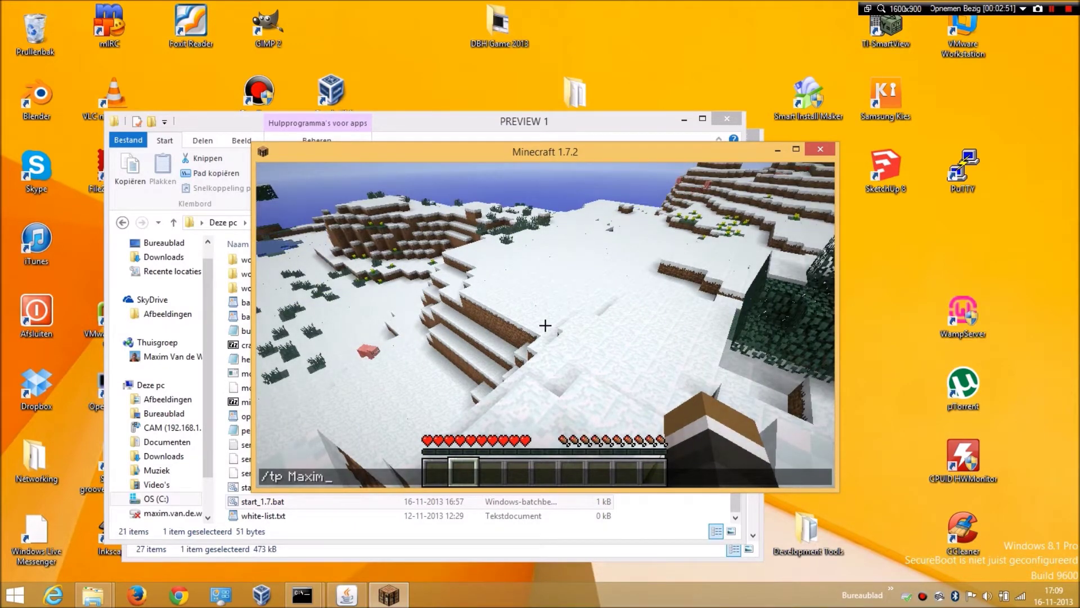
text(vdw )
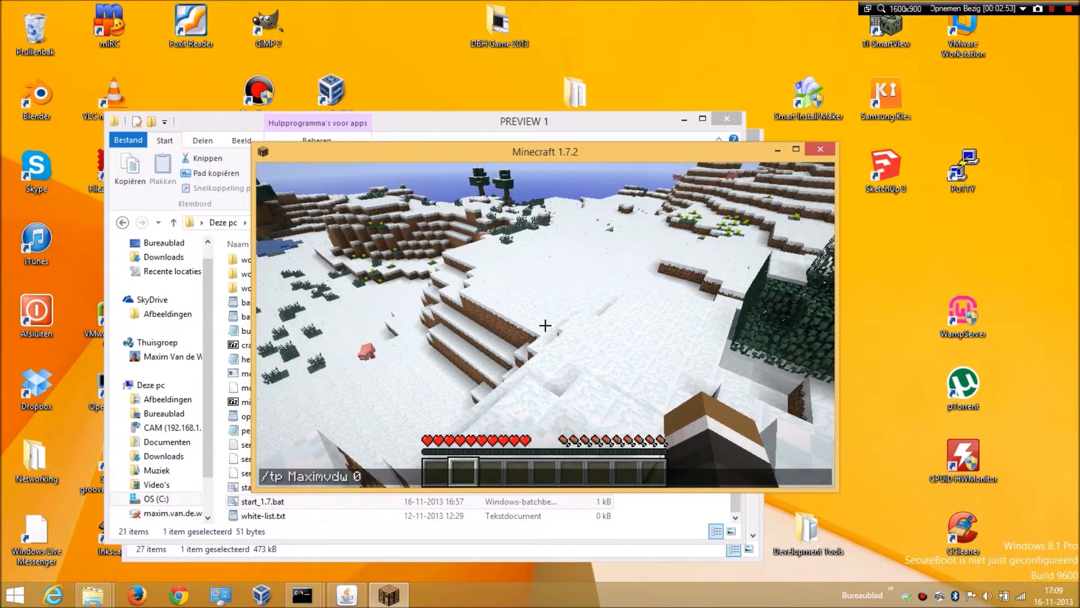
text(100 100 100)
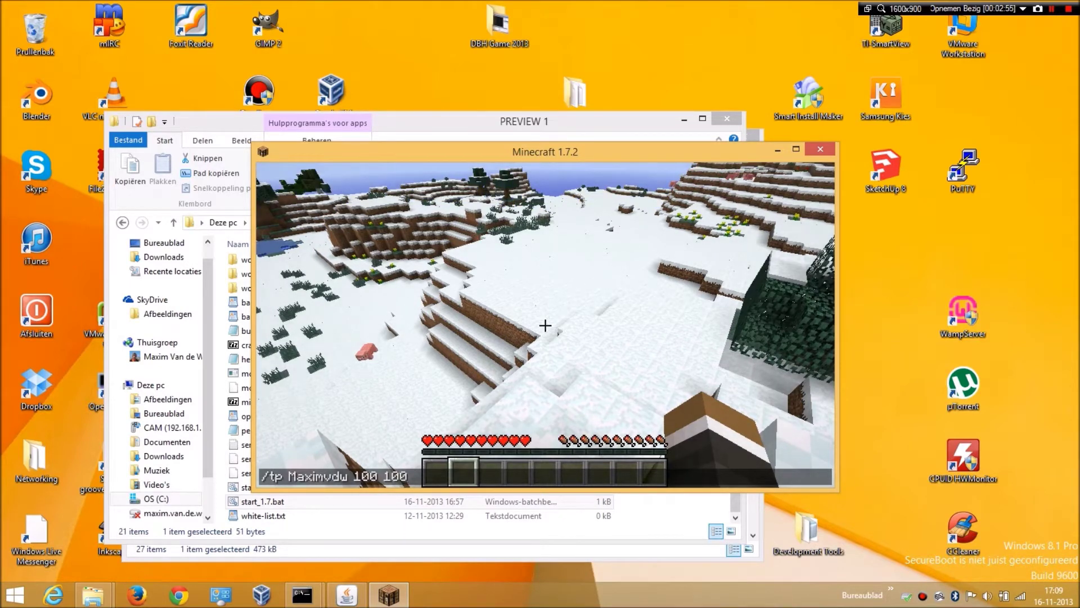
key(Return)
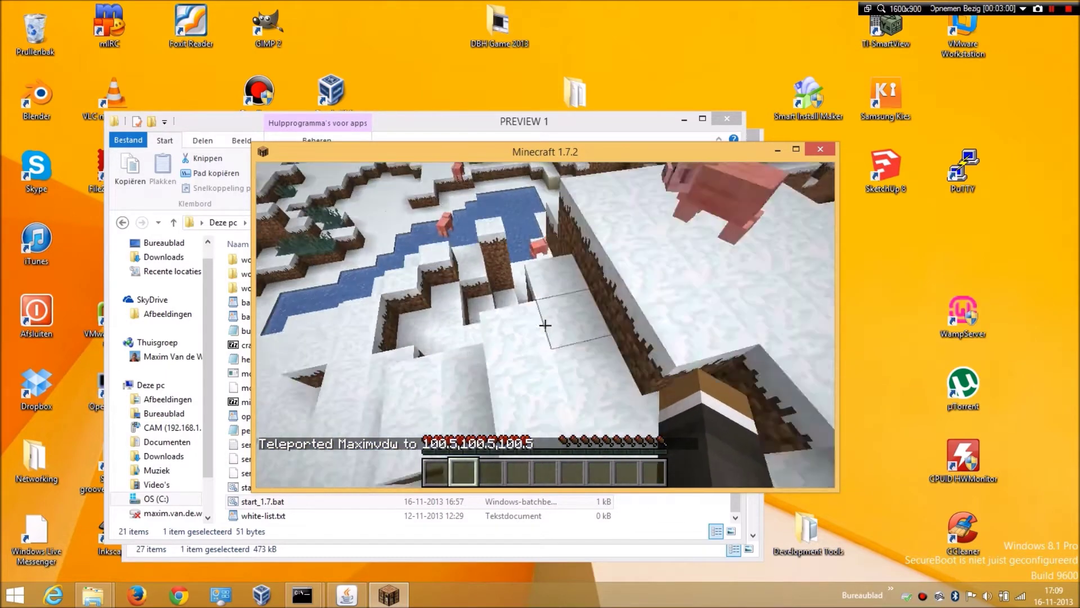
click(544, 353)
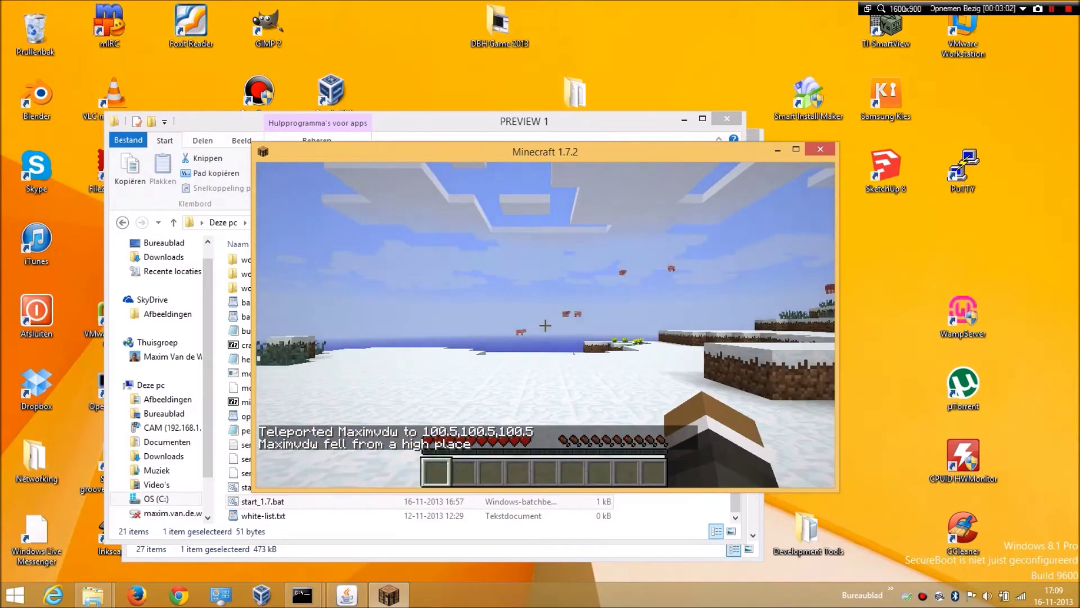
Switch the player to creative mode with /gamemode 1 and teleport back to coordinates 100 100 100.
text(/tp)
key(Return)
key(slash)
text(g)
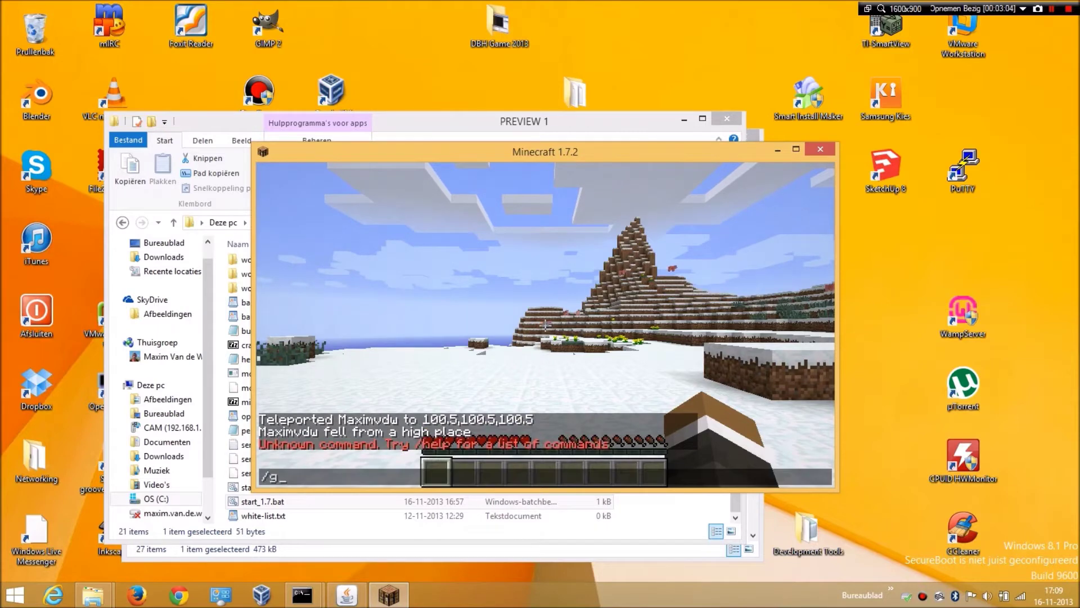
text(amemode 1)
key(Return)
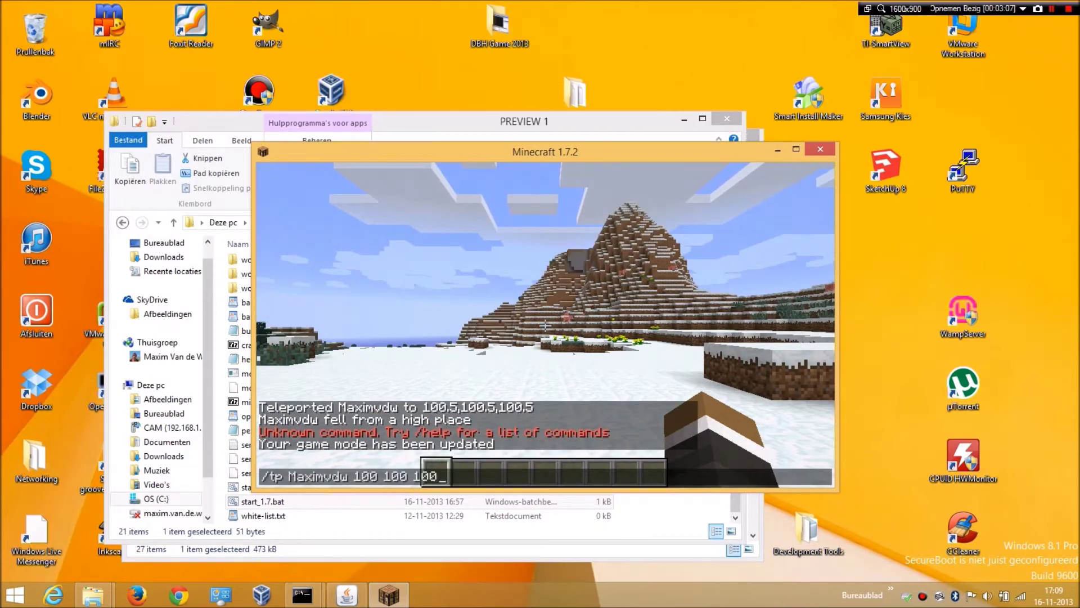
key(Return)
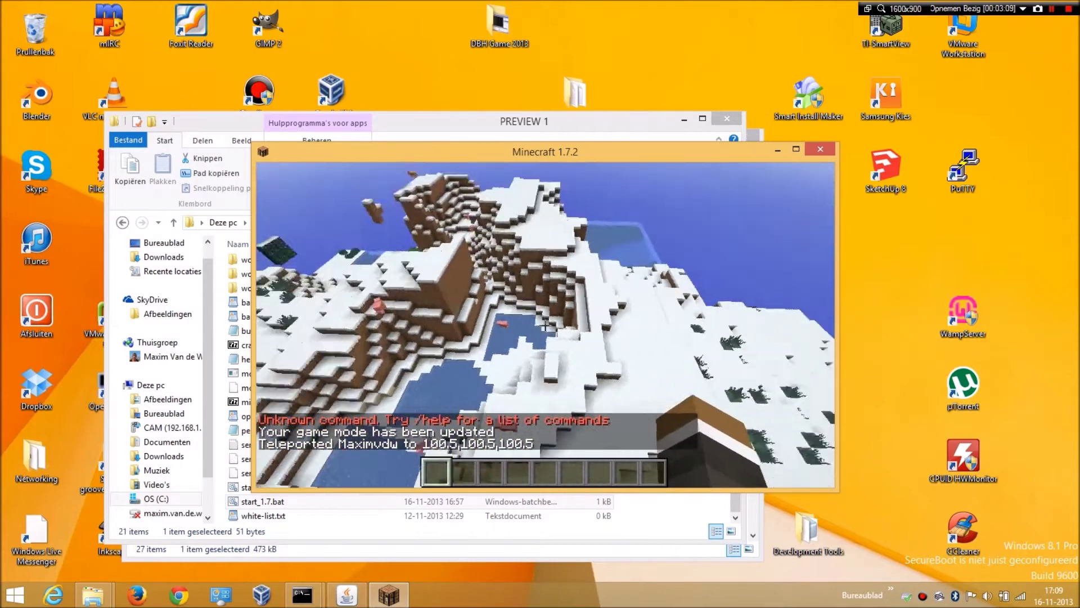
Check the debug coordinates, and fly over the surrounding map to examine the borders between the old and newly generated terrain.
key(F3)
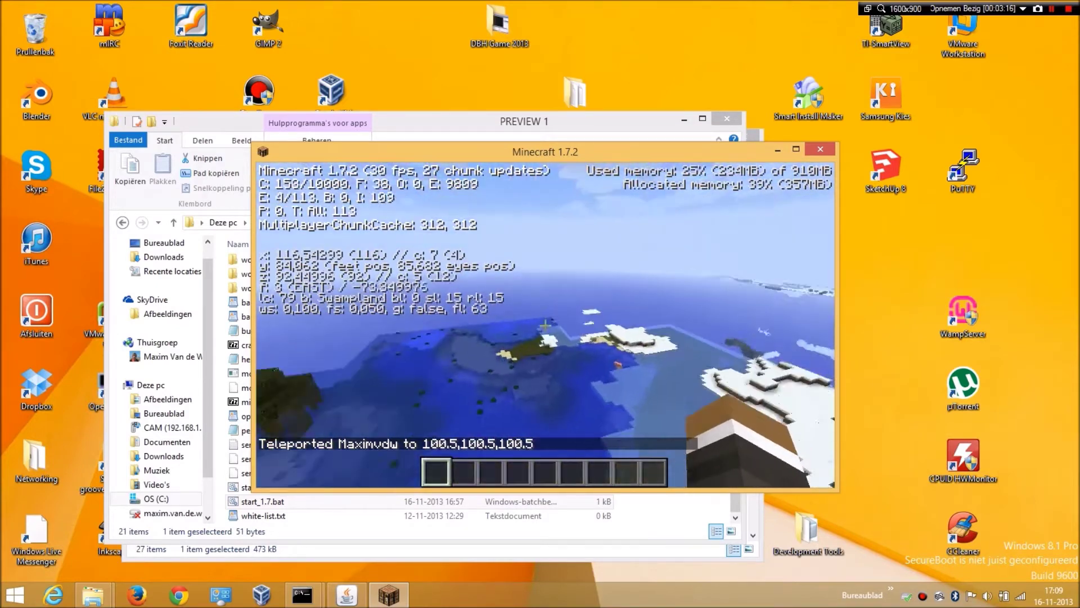
key(F3)
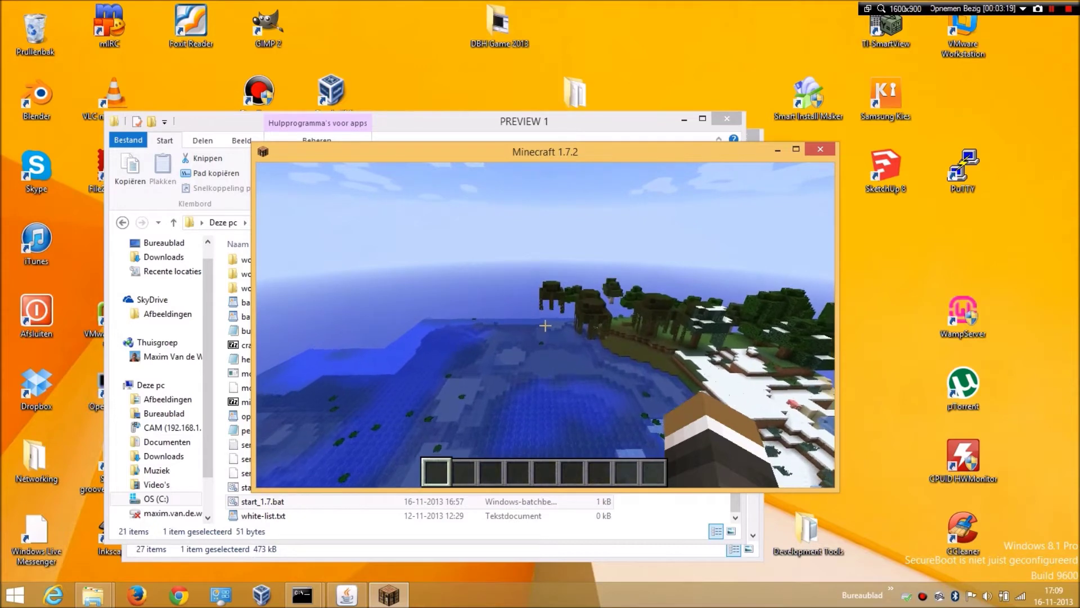
key(w)
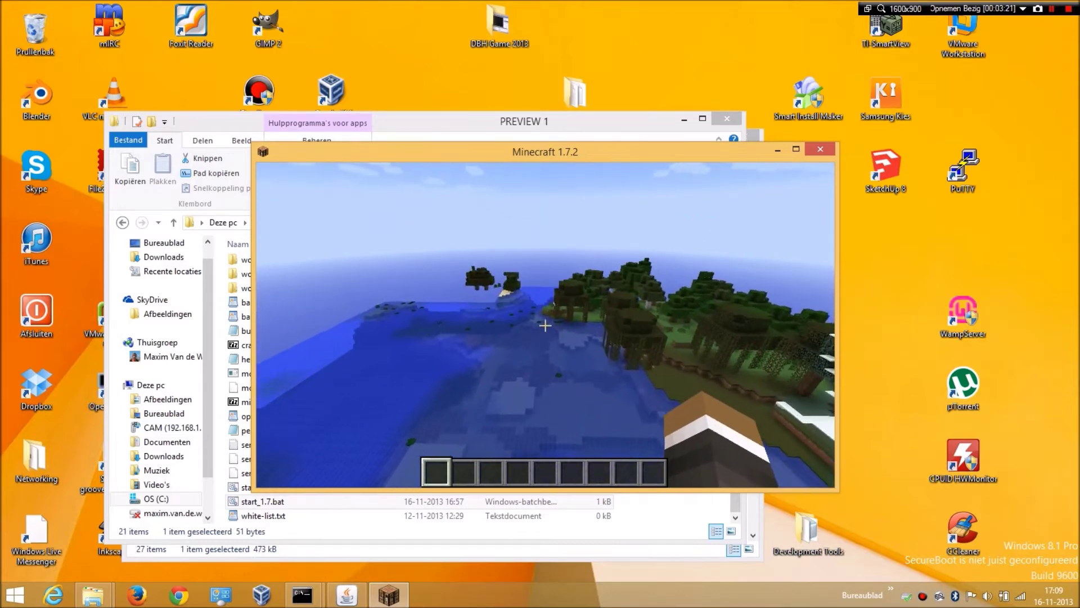
key(w)
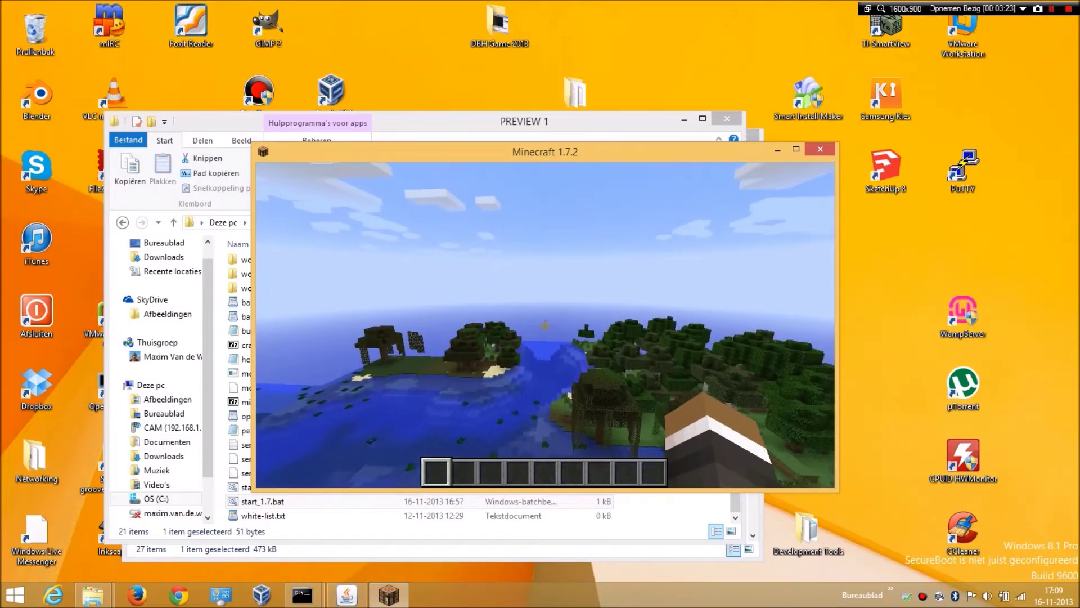
key(w)
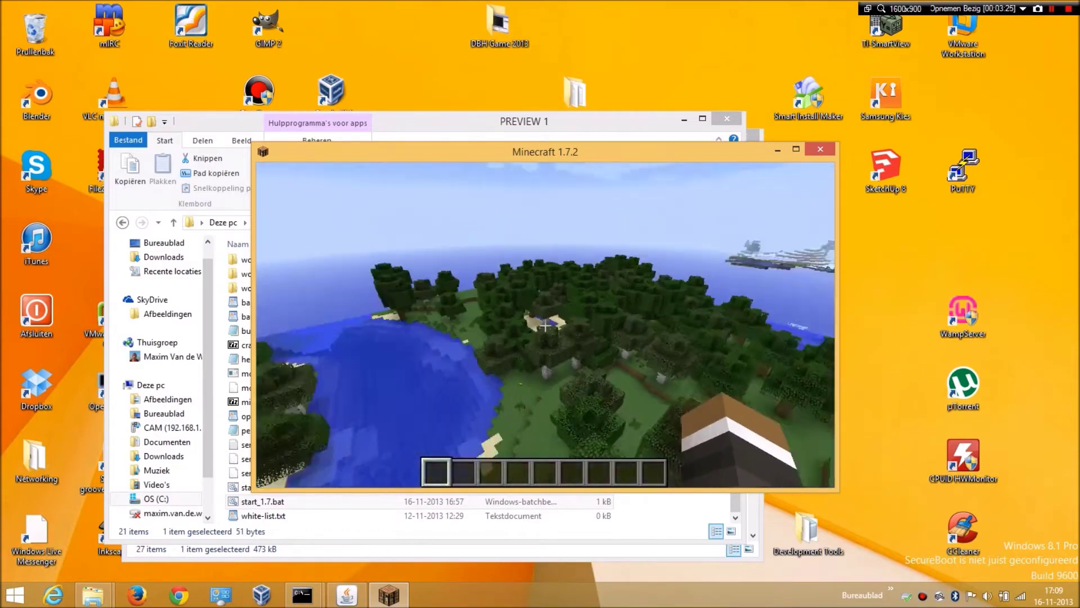
key(w)
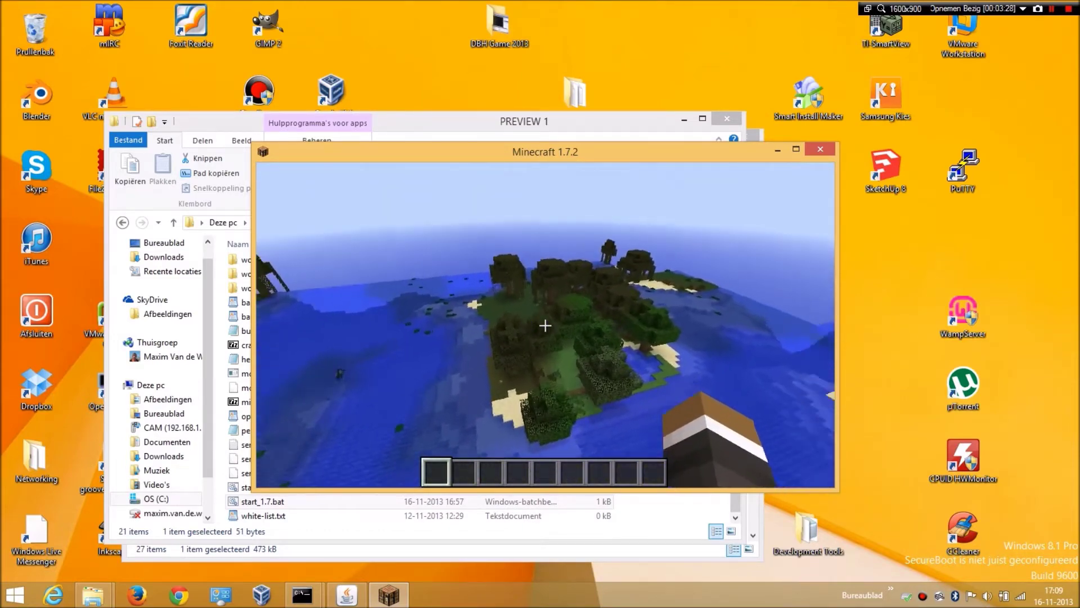
key(w)
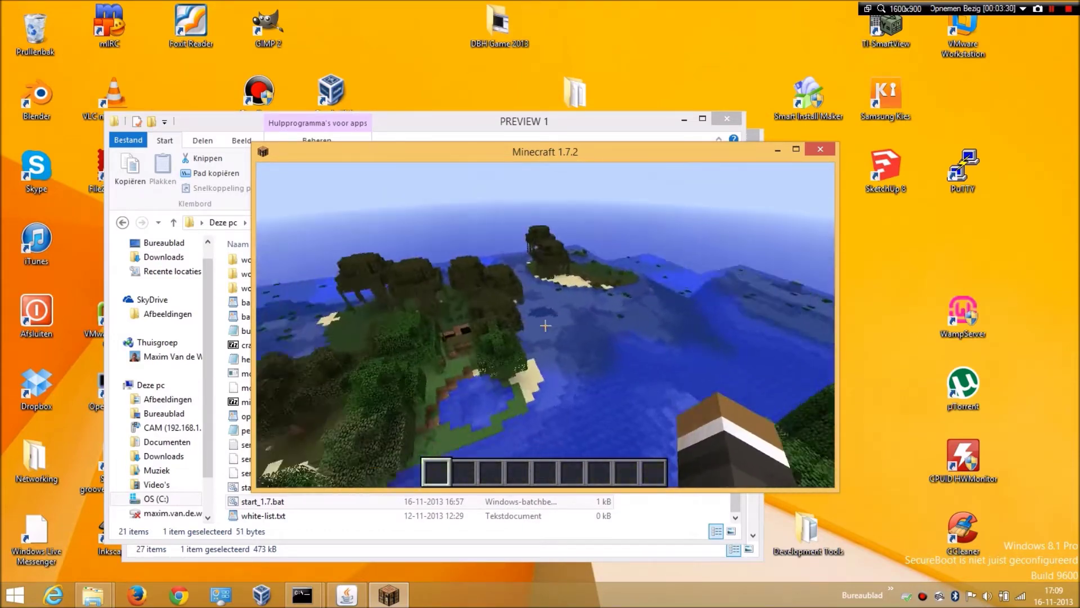
key(w)
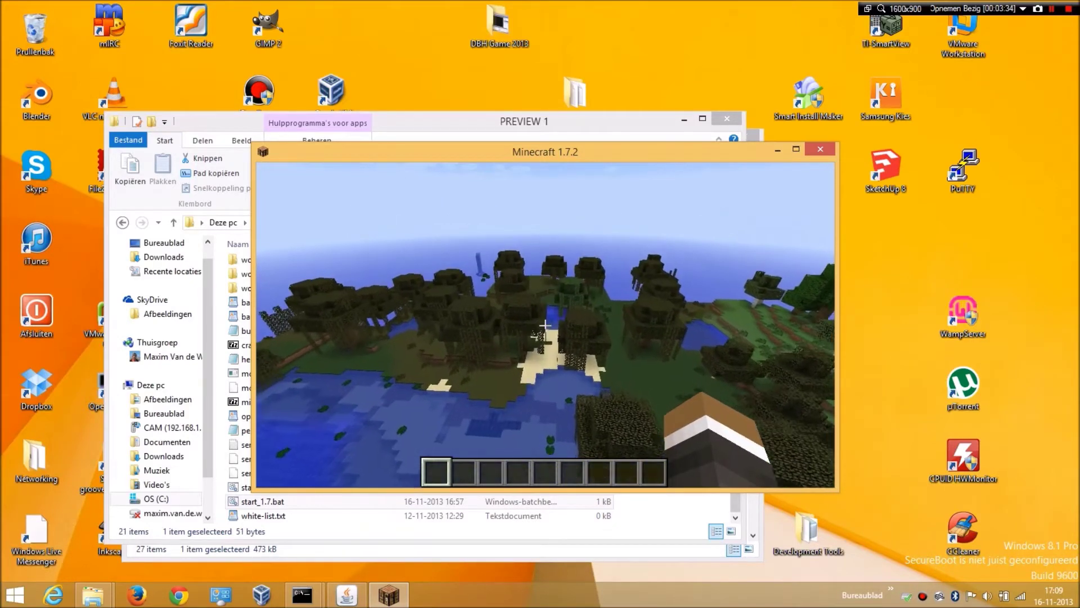
key(w)
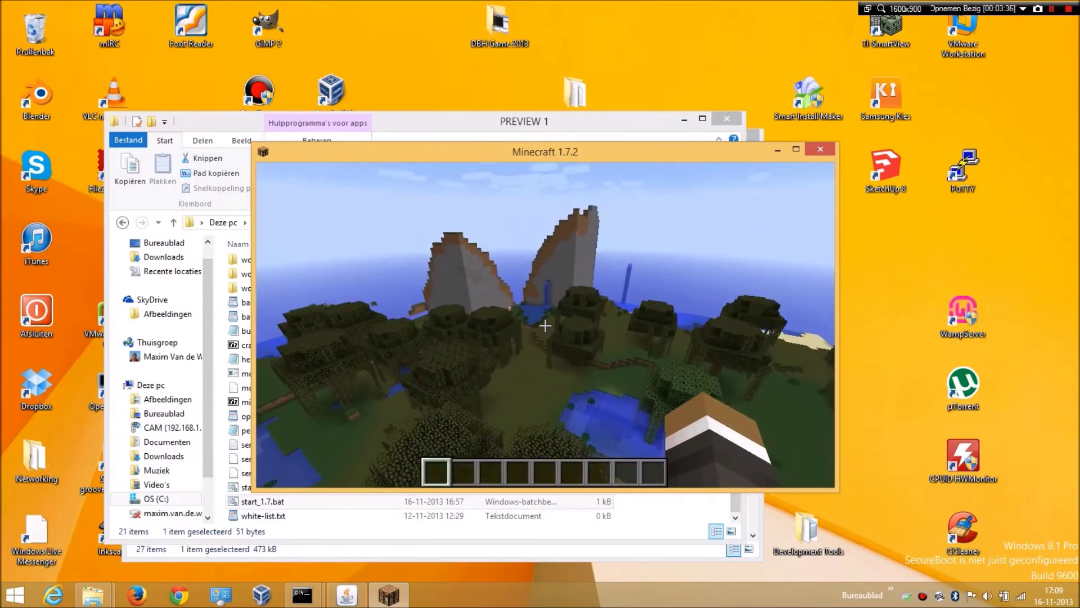
key(w)
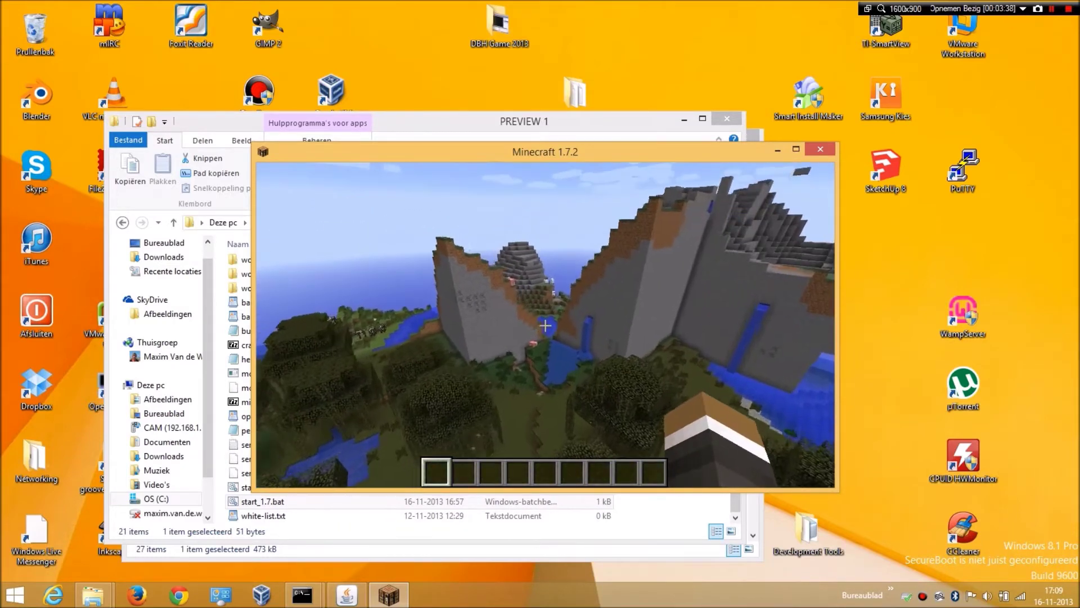
key(w)
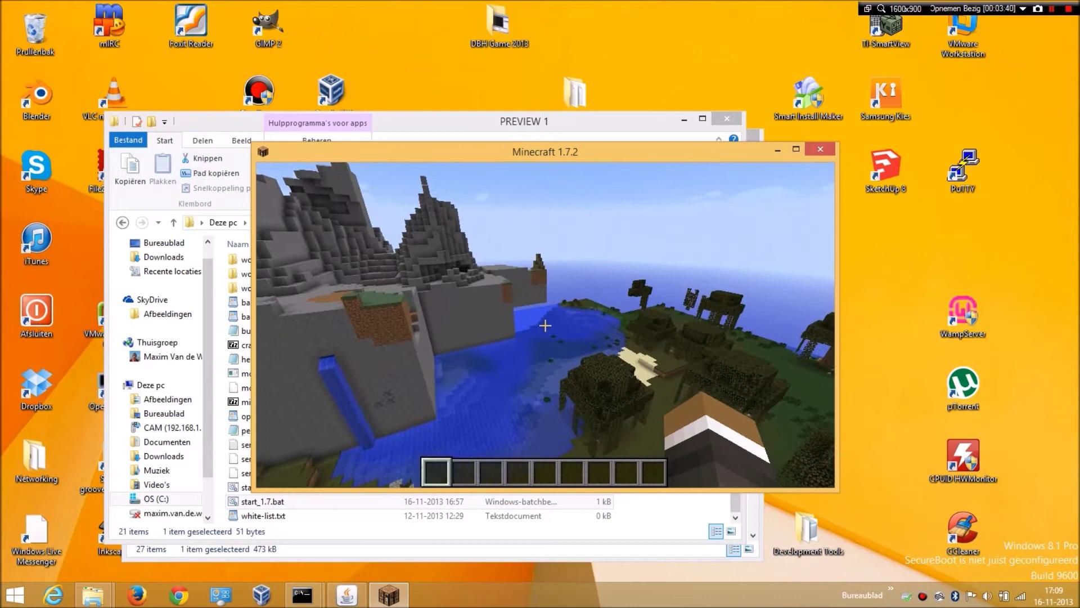
key(w)
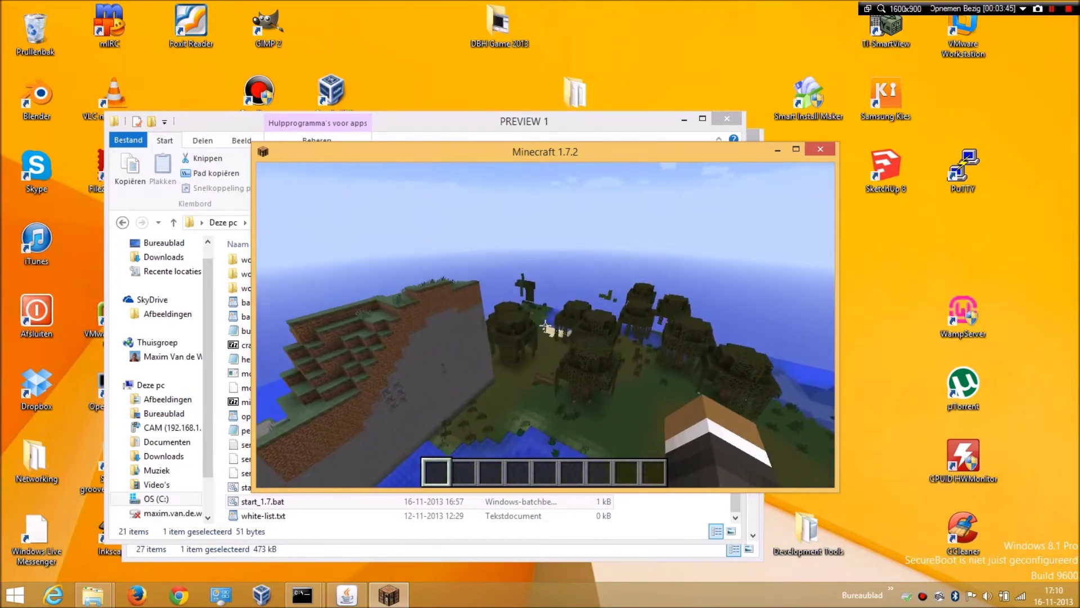
key(w)
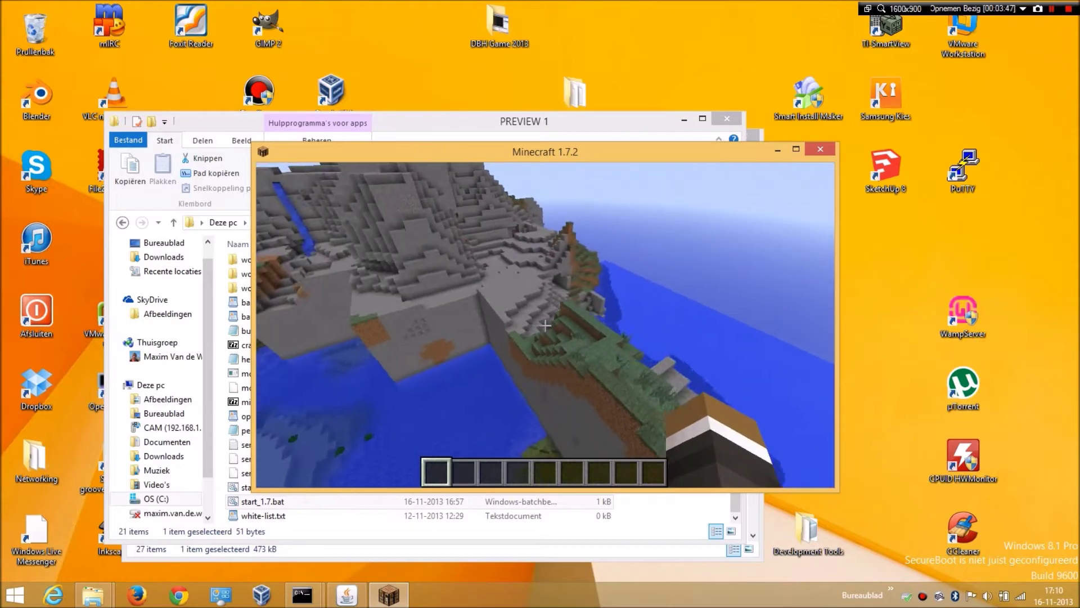
key(w)
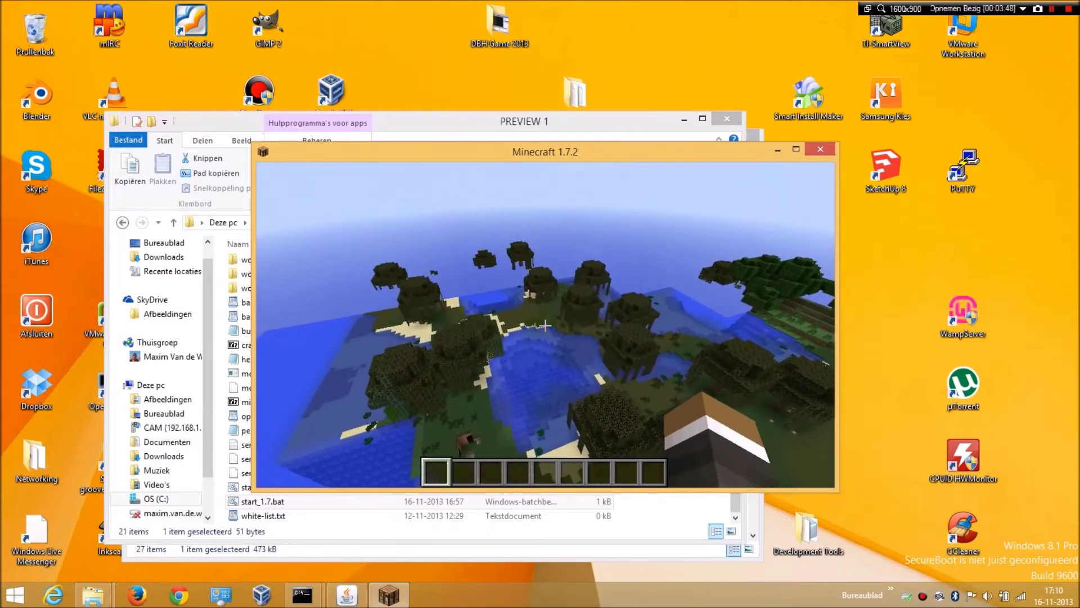
key(w)
key(s)
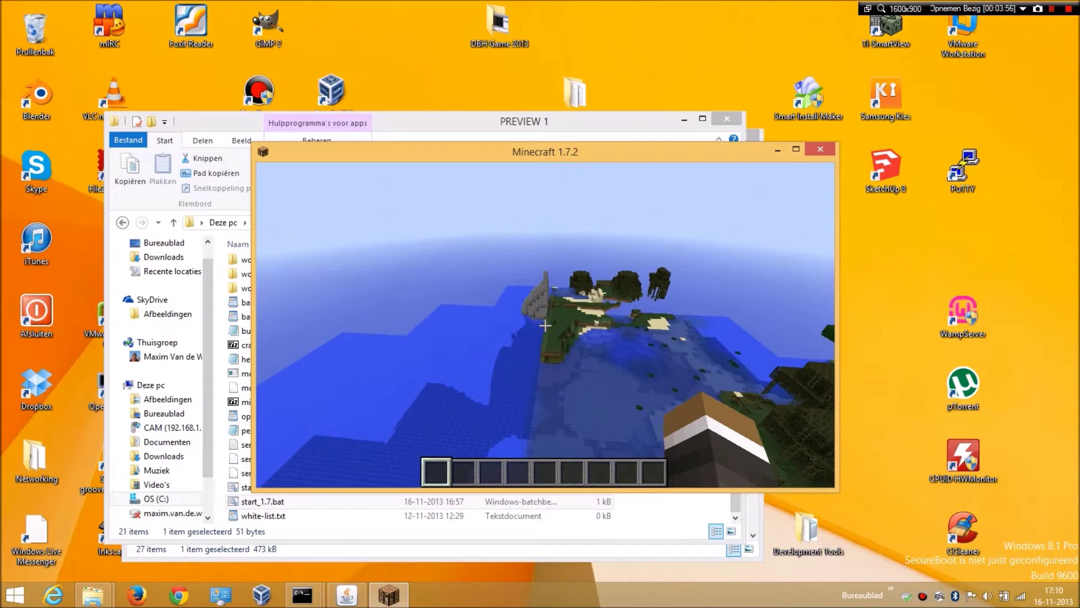
key(w)
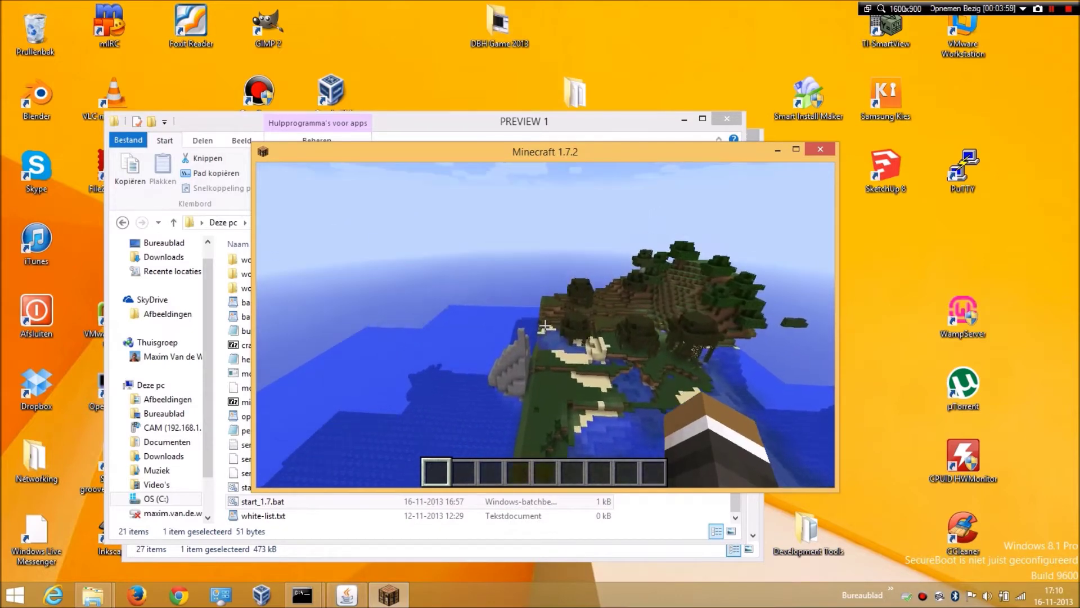
key(w)
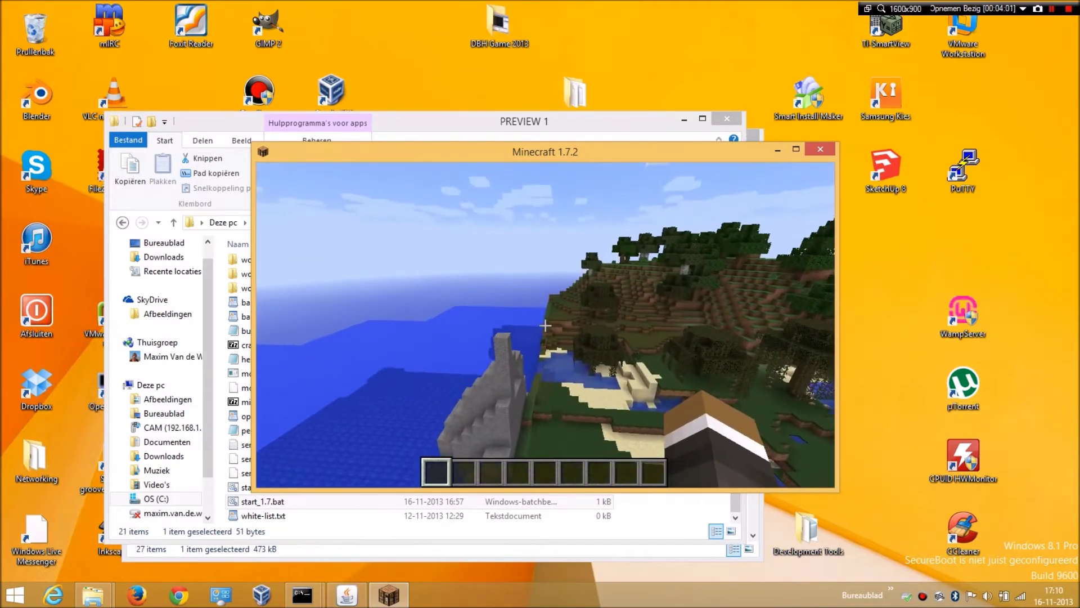
key(w)
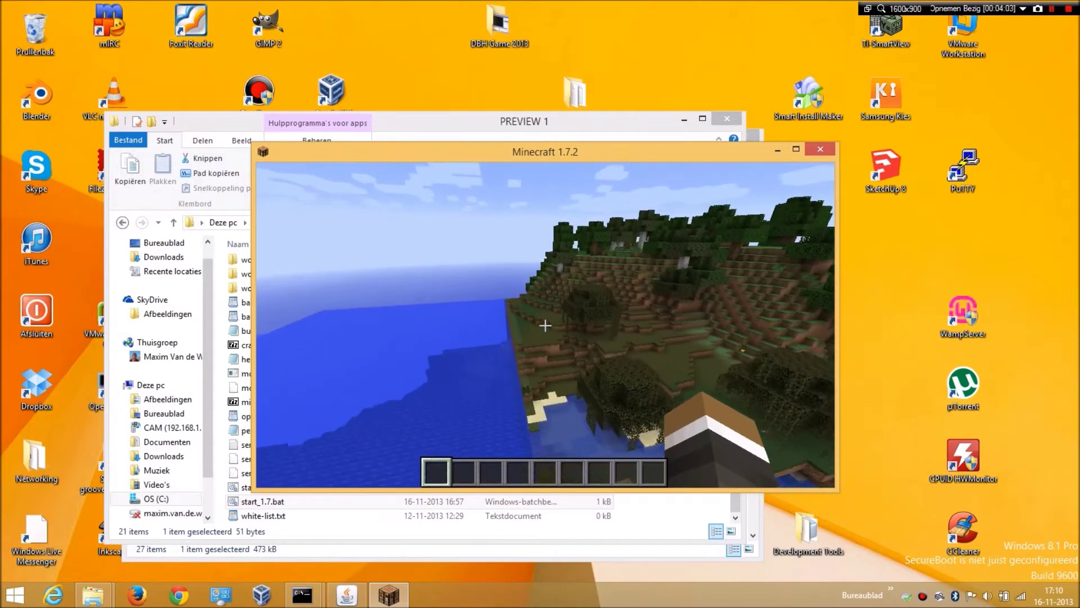
key(w)
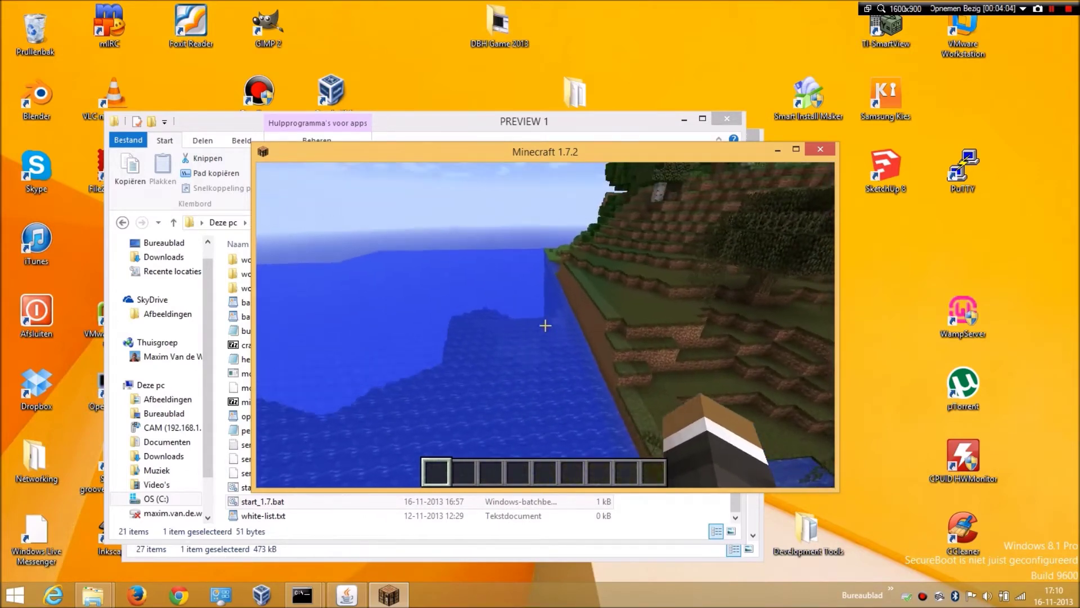
key(w)
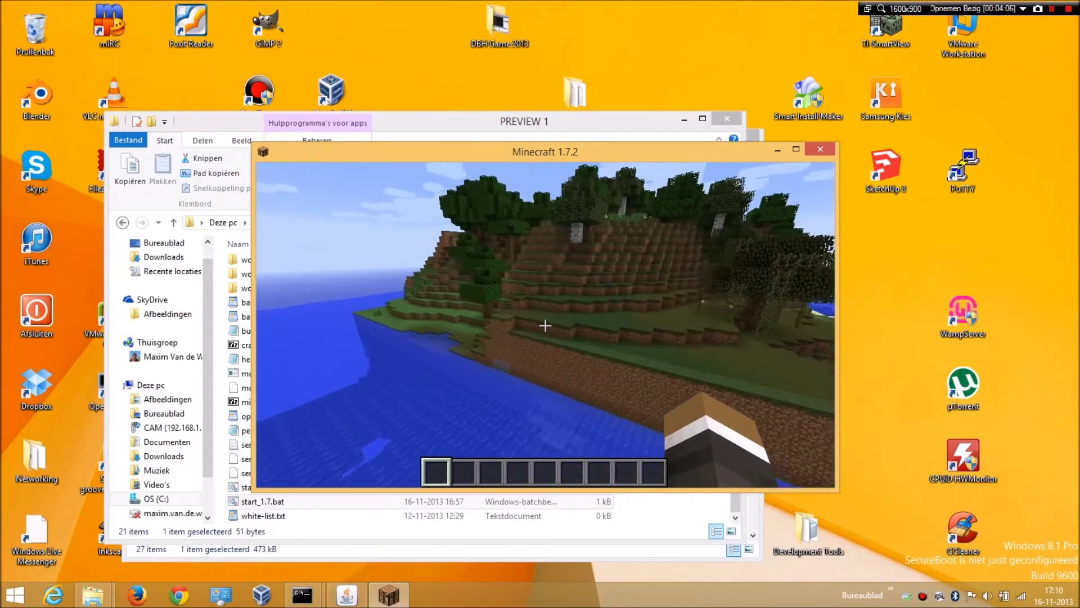
key(w)
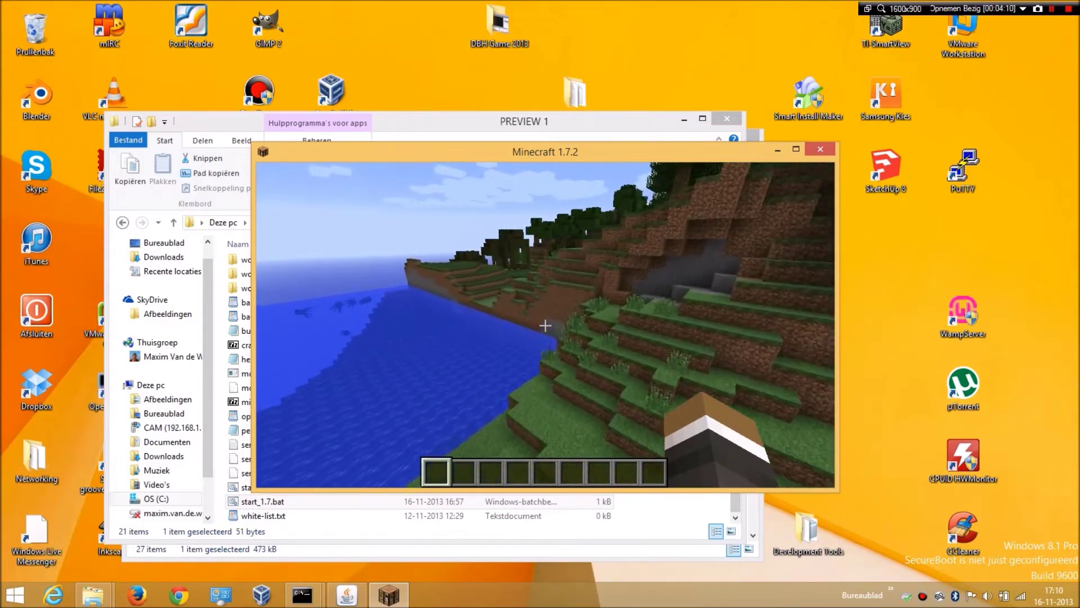
key(w)
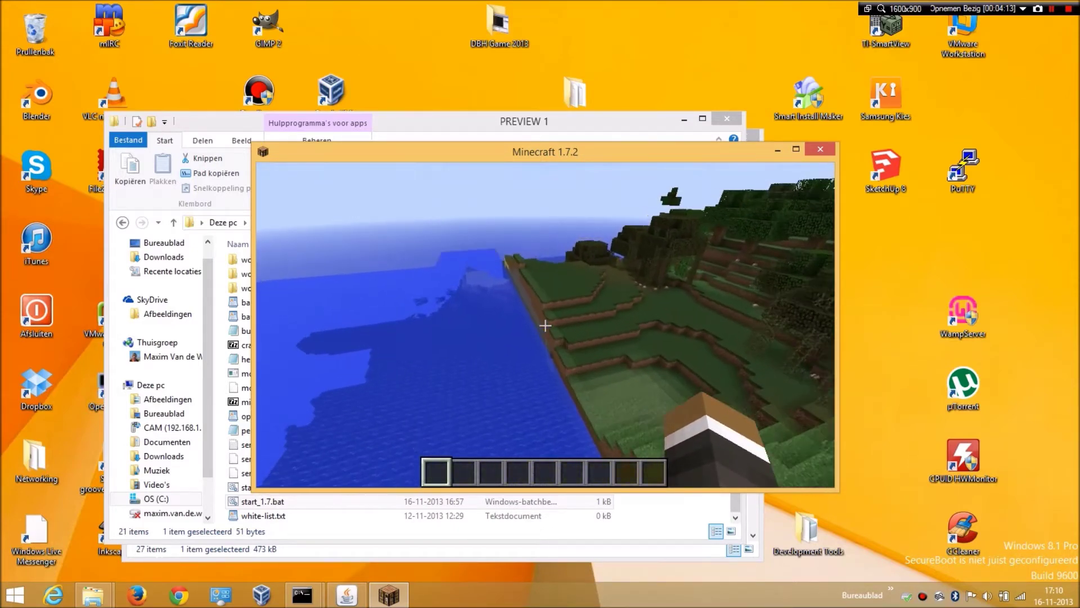
Fly along the coast to the snowy mountains to examine the abrupt borders between the old and newly generated terrain.
key(w)
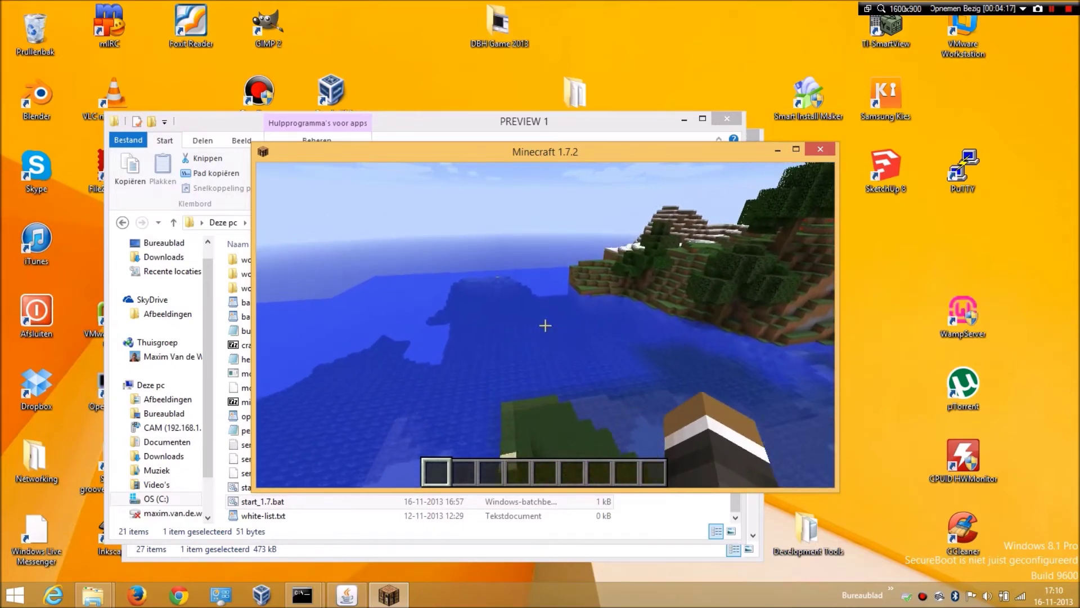
key(shift)
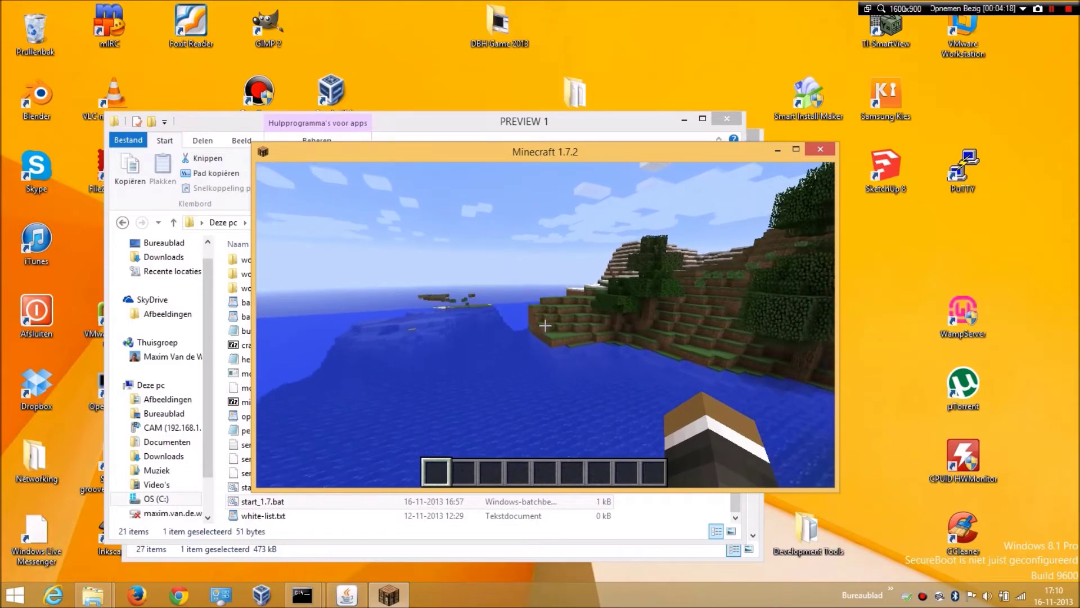
key(w)
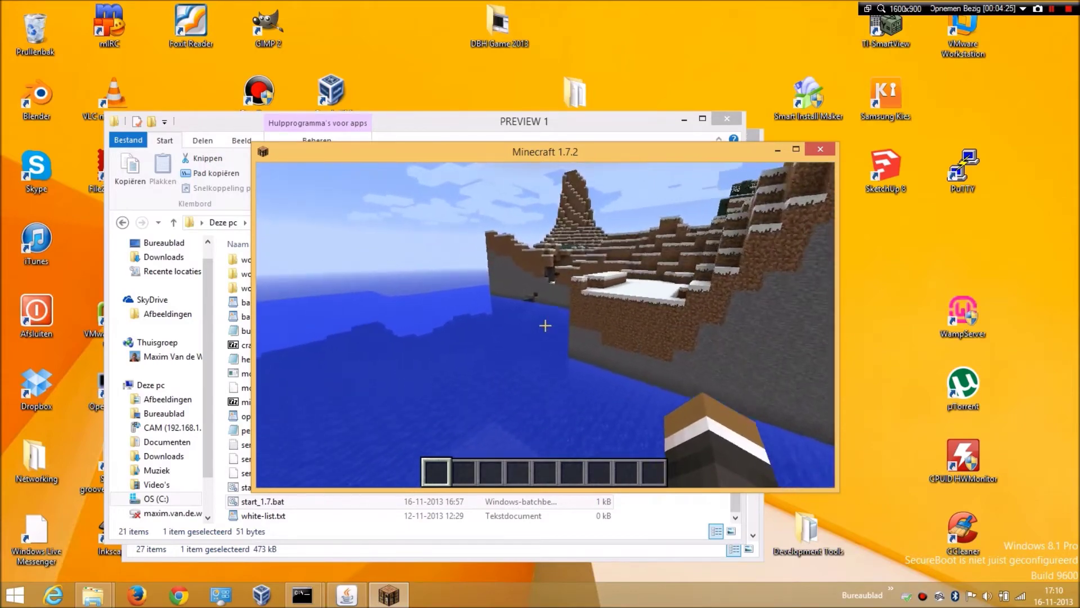
key(w)
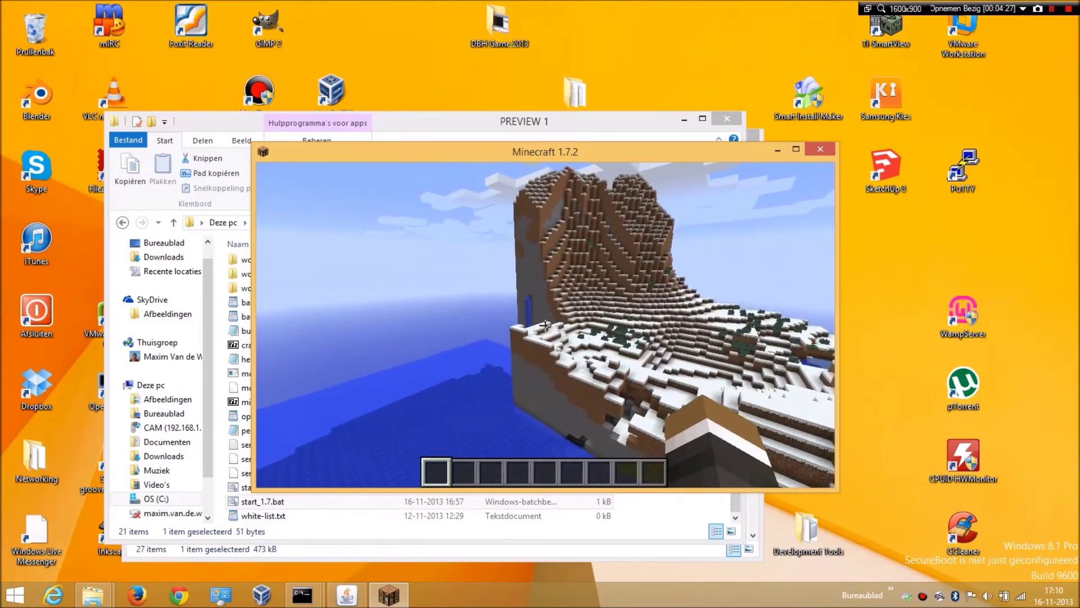
key(w)
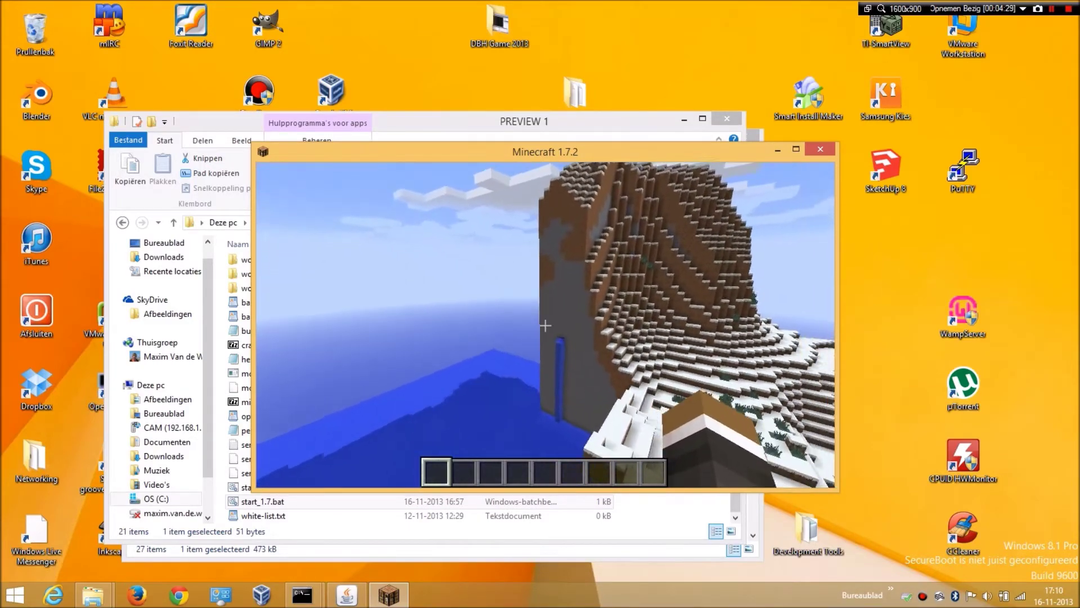
key(space)
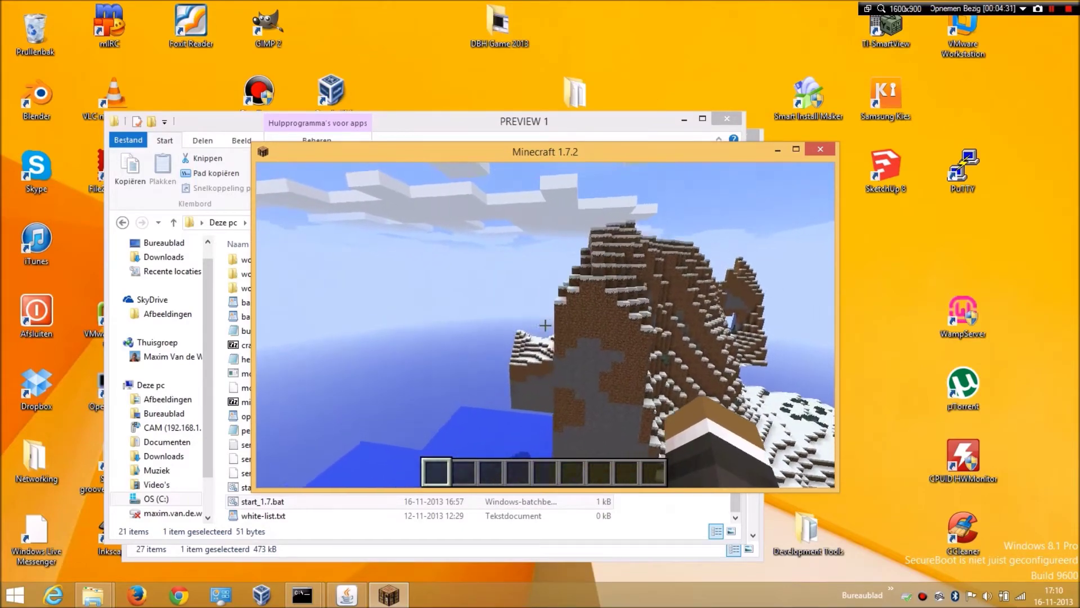
key(w)
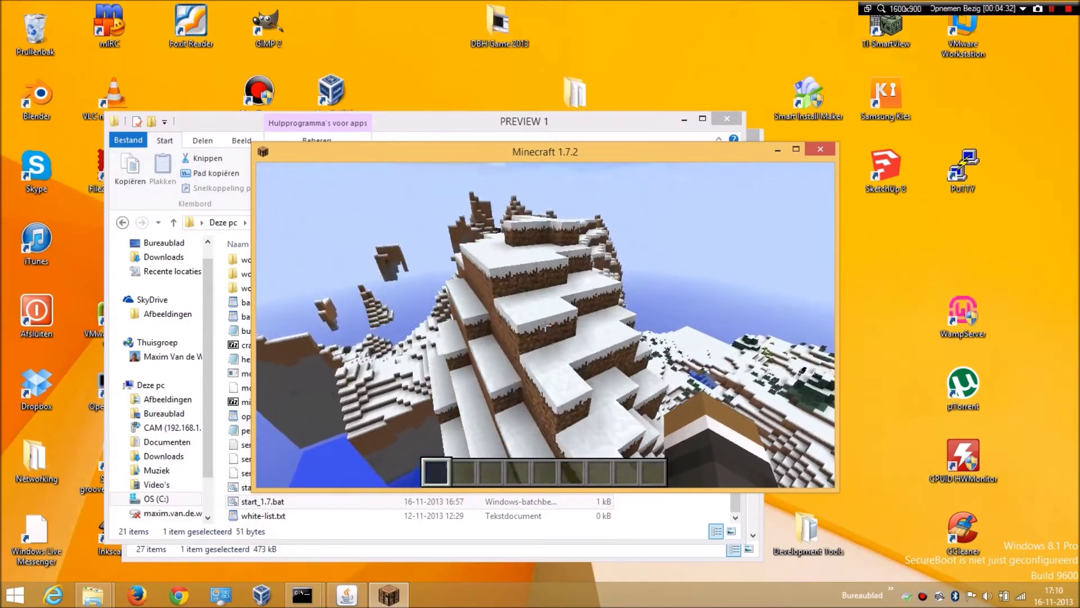
Pause the game and shut down the running Minecraft 1.7.2 server by closing its console window.
key(Escape)
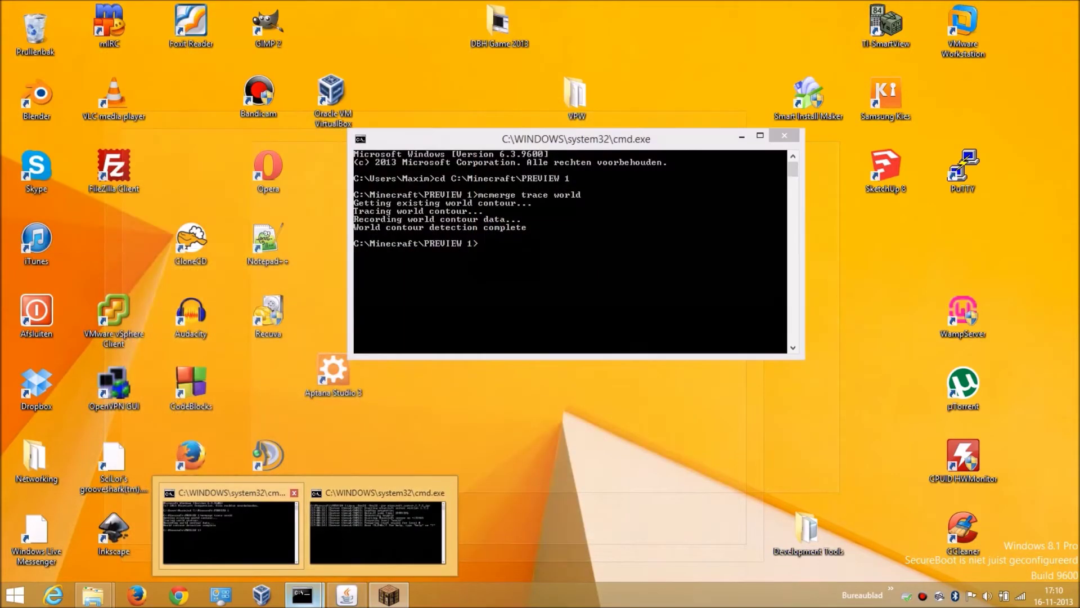
click(378, 529)
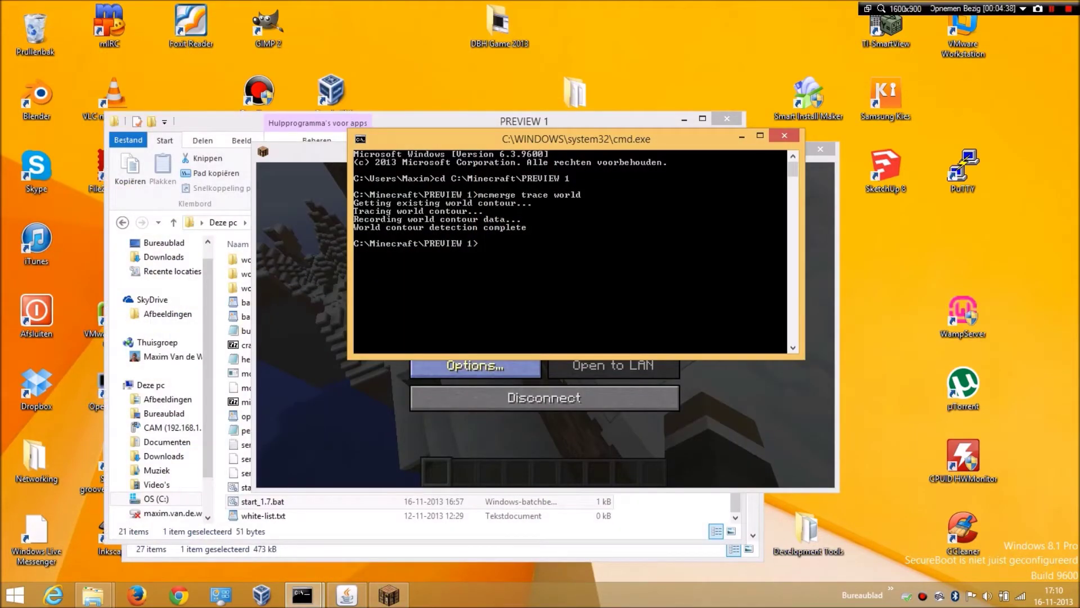
mouse_move(303, 595)
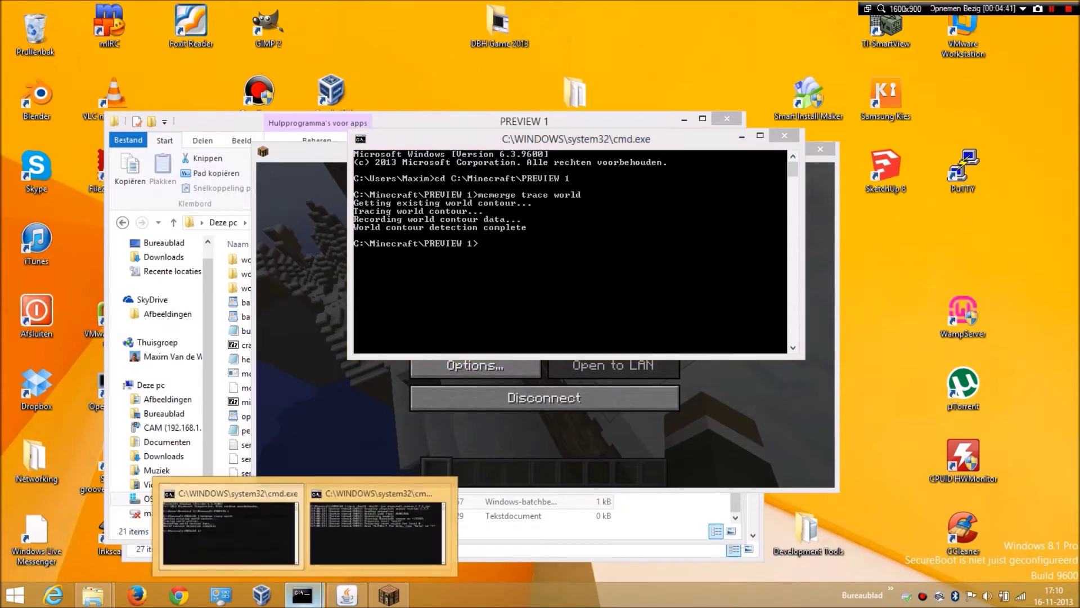
click(228, 527)
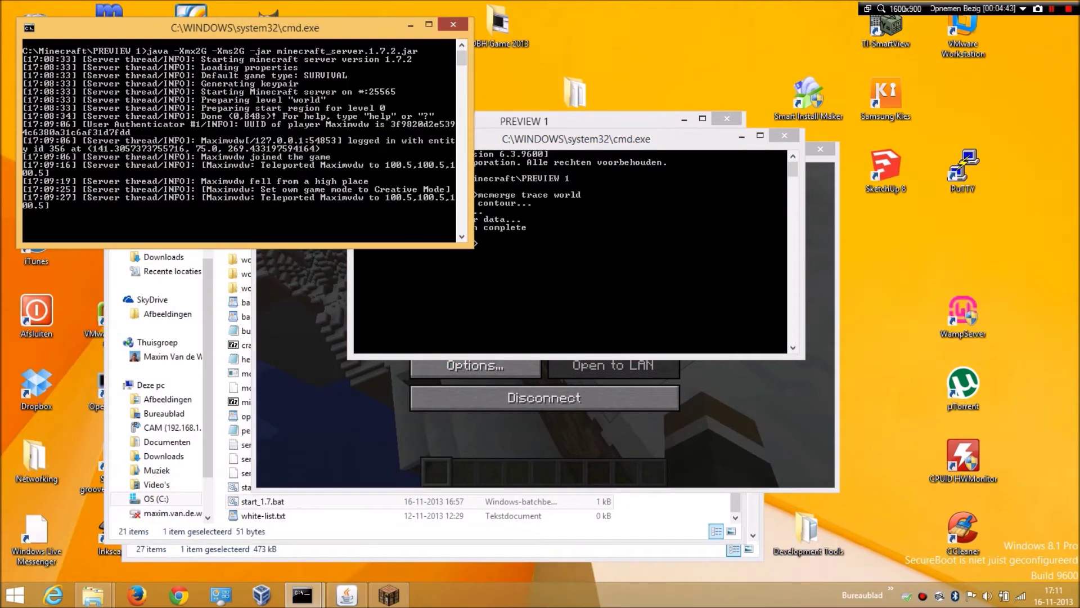
click(453, 25)
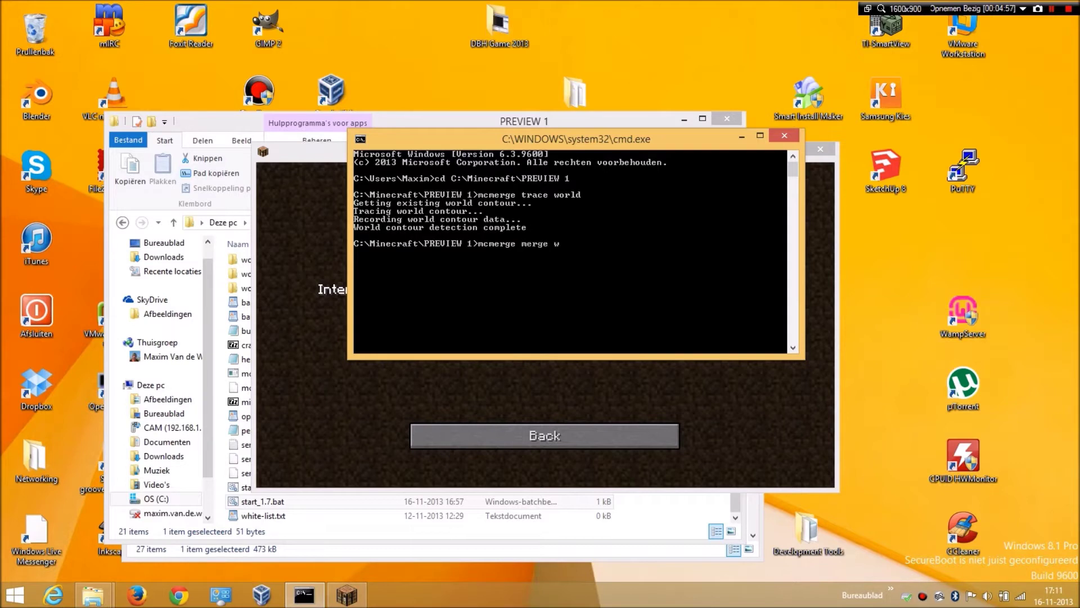
Run mcmerge merge world in C:\Minecraft\PREVIEW 1 and return to the console until the merge finishes.
text(d)
key(Return)
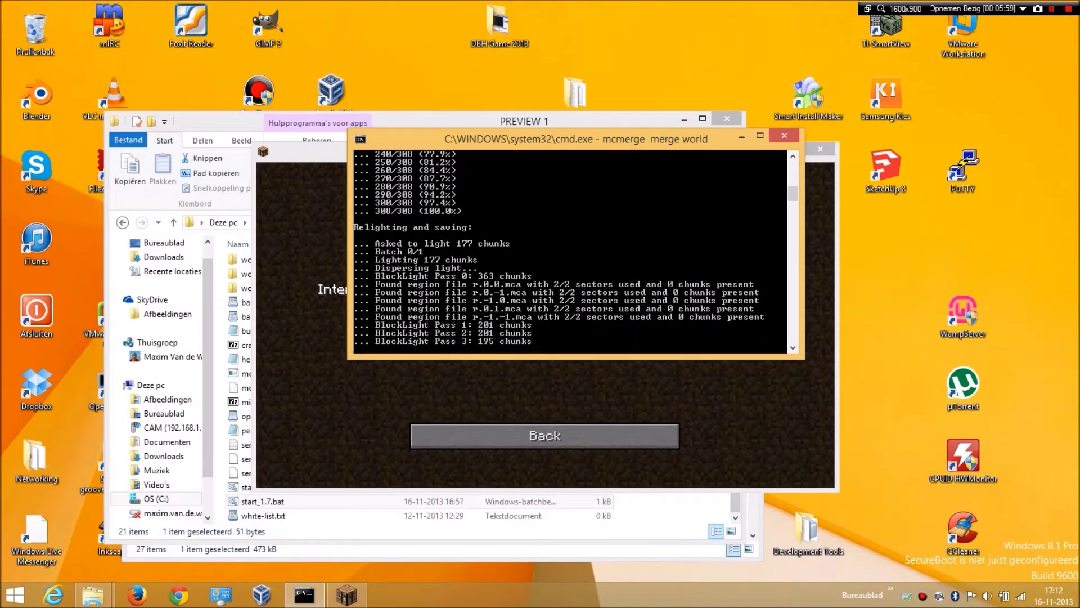
click(394, 467)
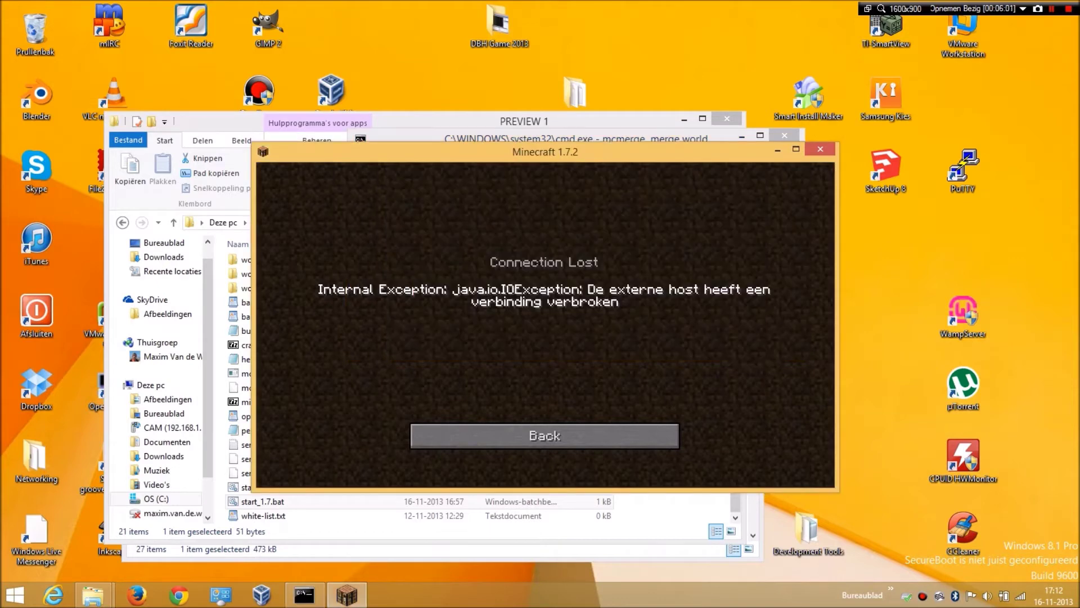
click(304, 594)
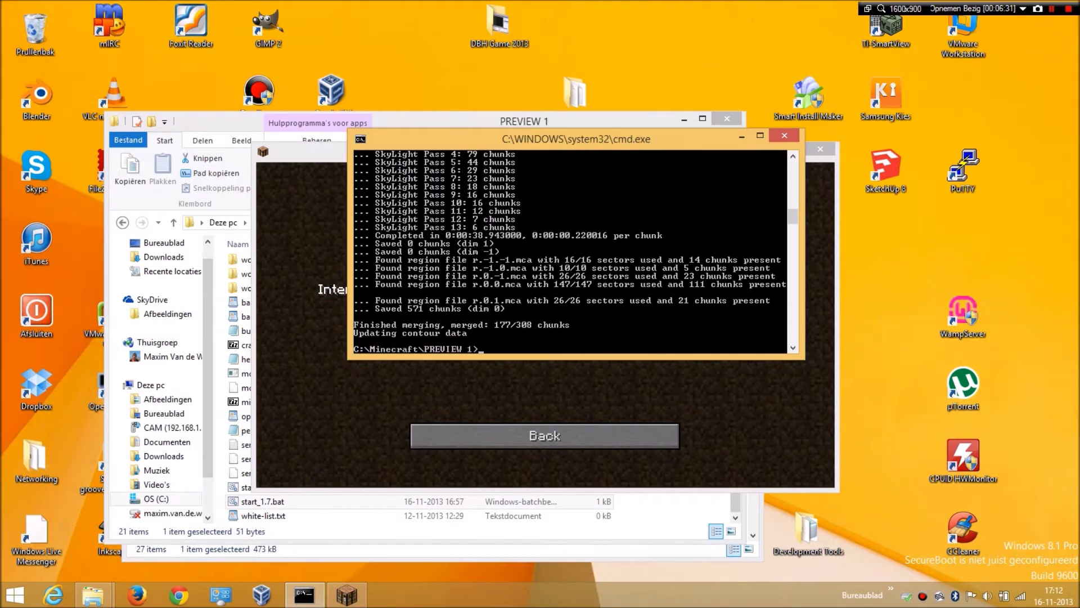
Start the server again with start_1.7.bat, and rejoin it from the Minecraft 1.7.2 client.
click(263, 515)
double_click(262, 502)
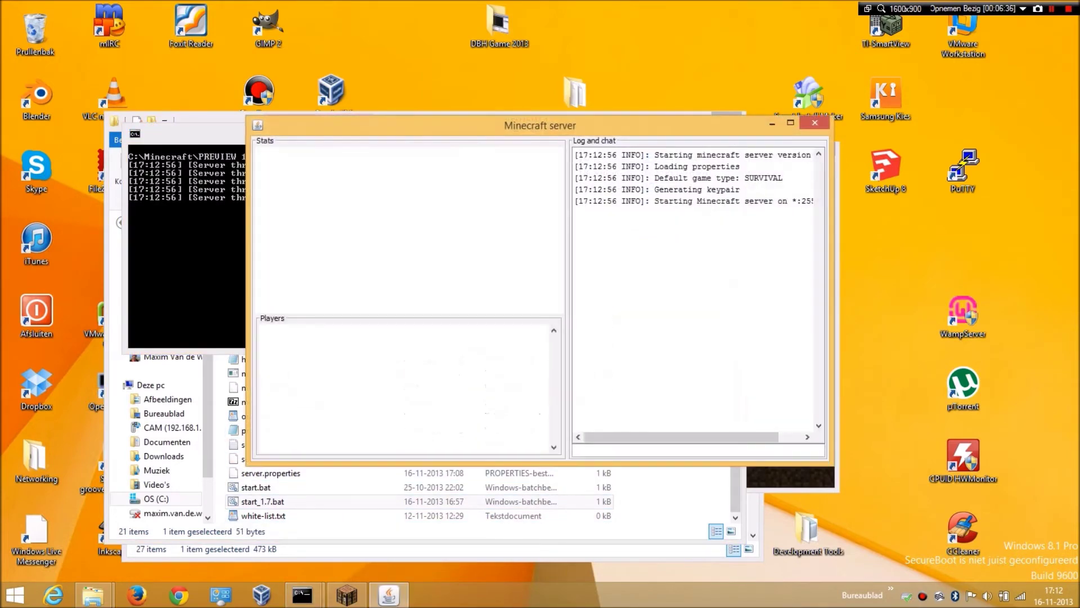
click(347, 595)
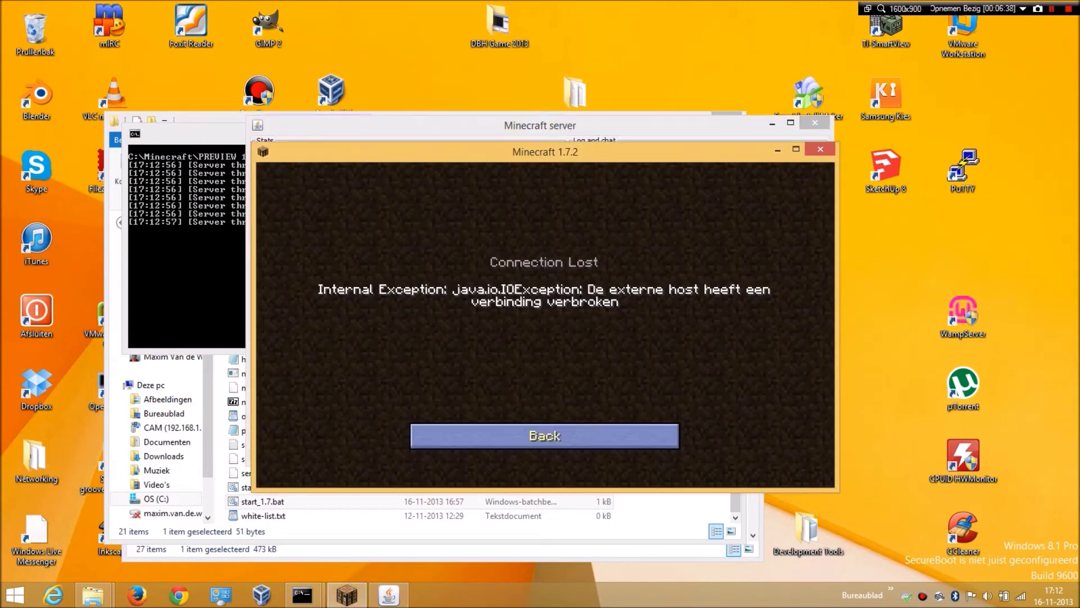
click(544, 436)
click(404, 429)
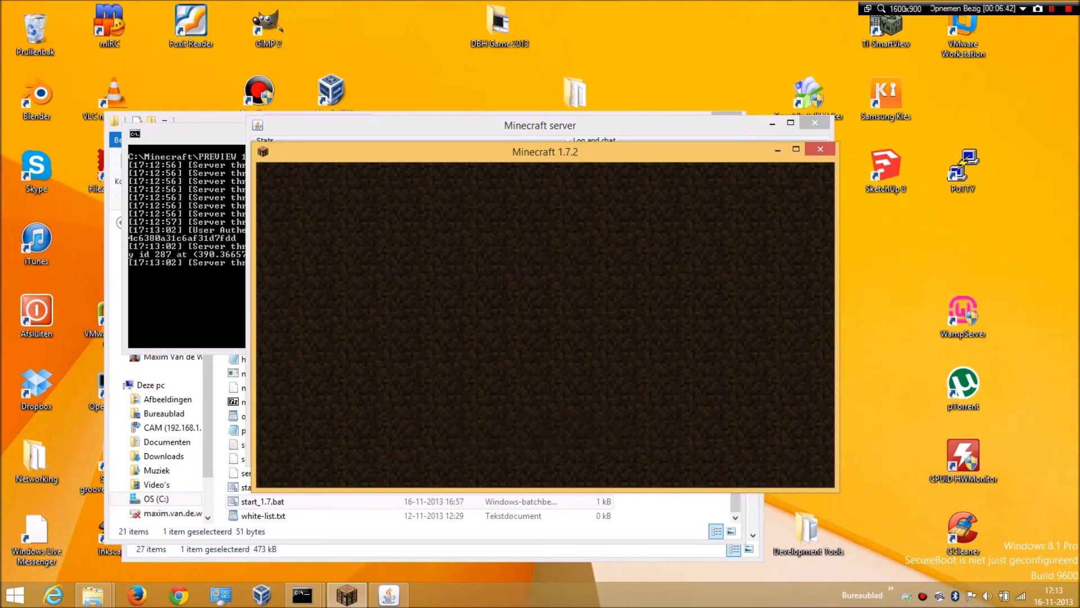
Fly along the shoreline past the hills, small islands and swamp to examine the merged coastal borders.
key(w)
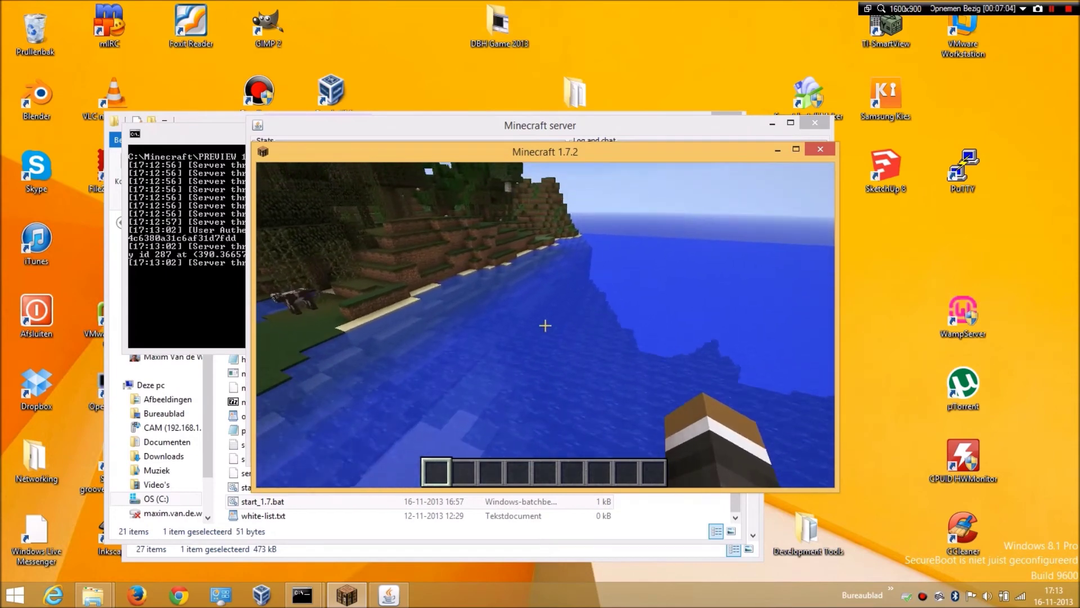
key(w)
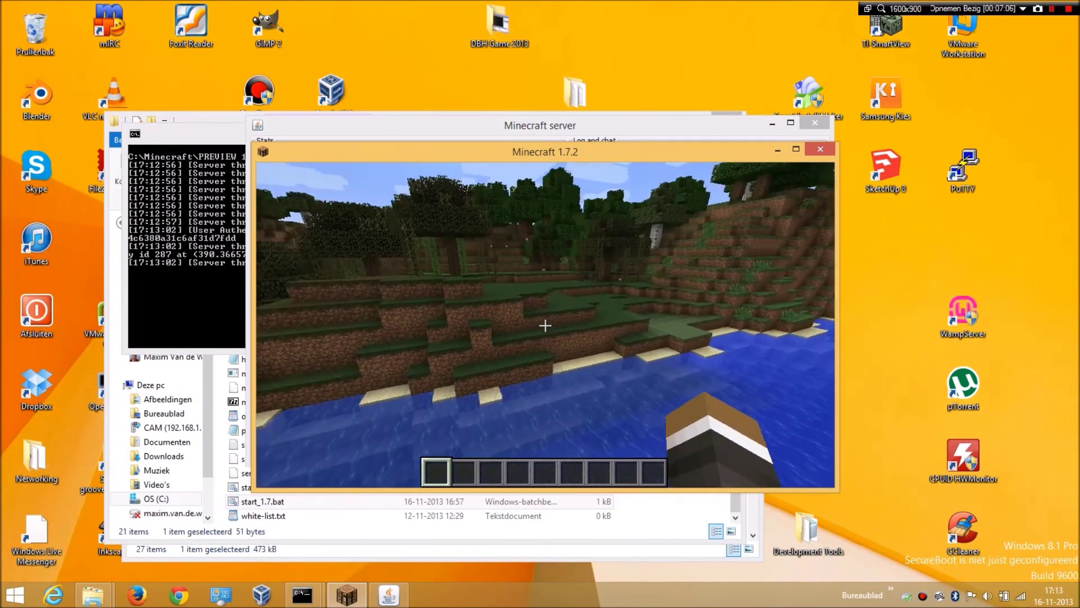
key(w)
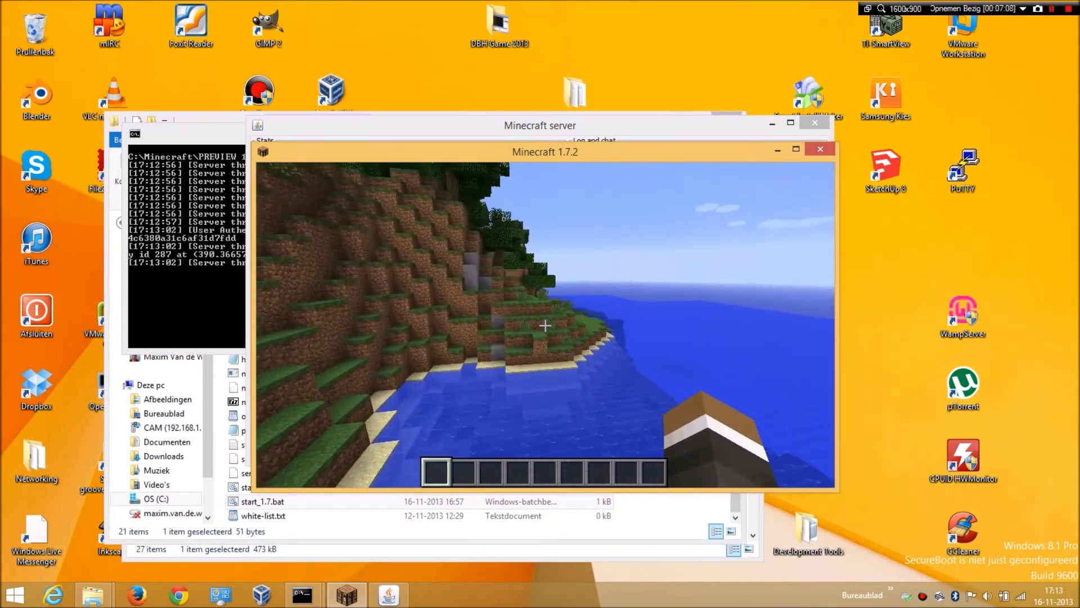
key(w)
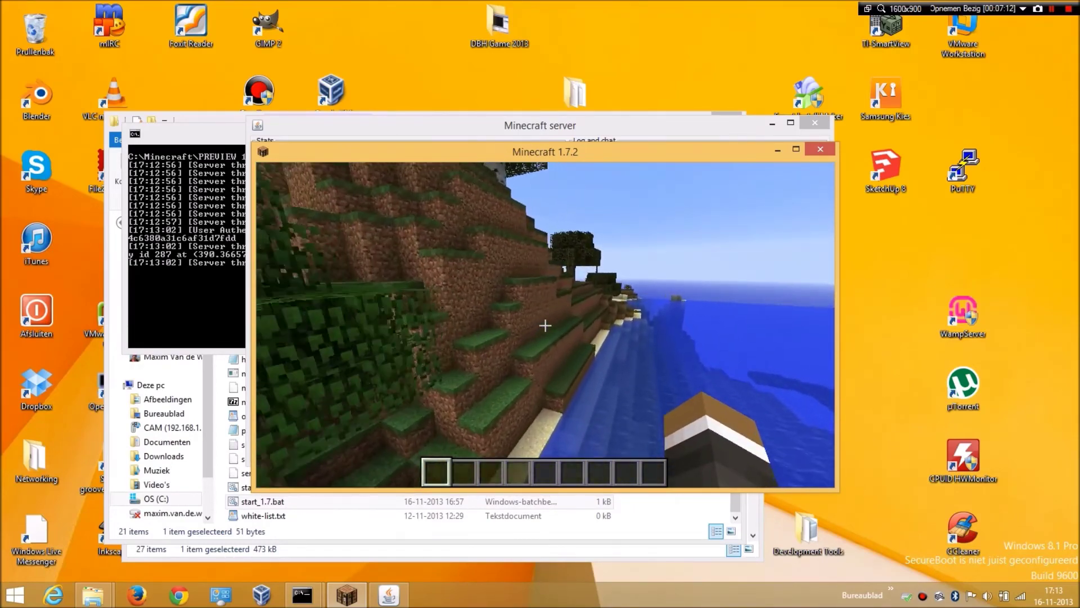
key(w)
key(w)
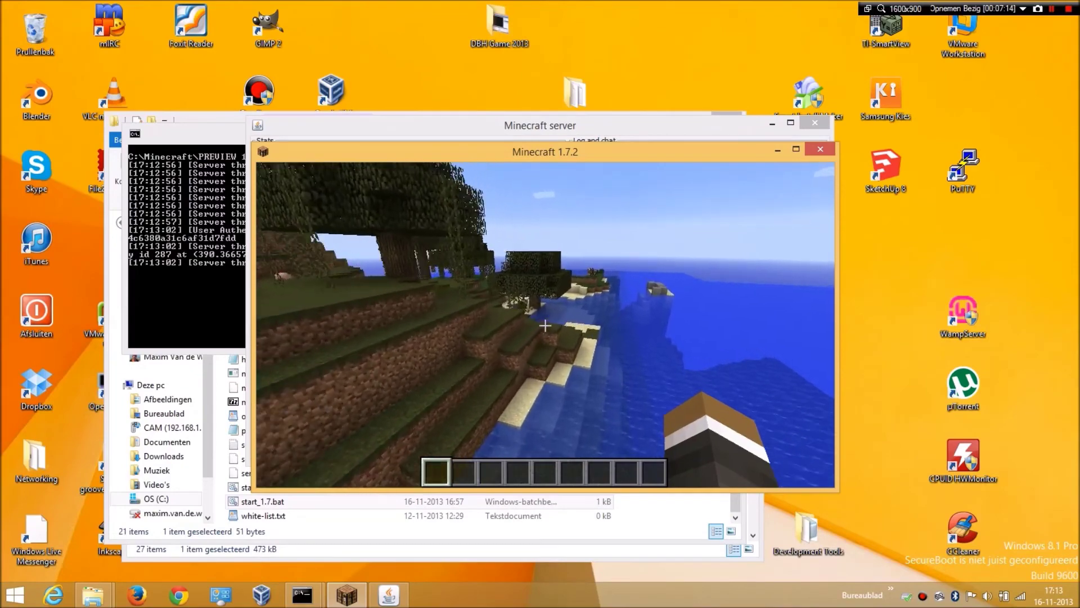
key(w)
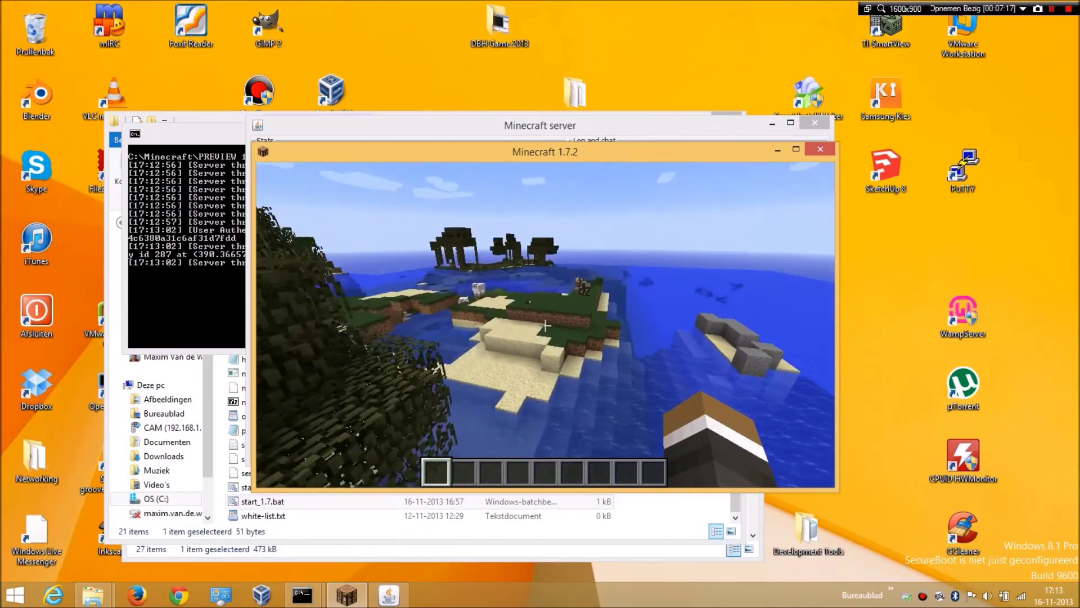
key(w)
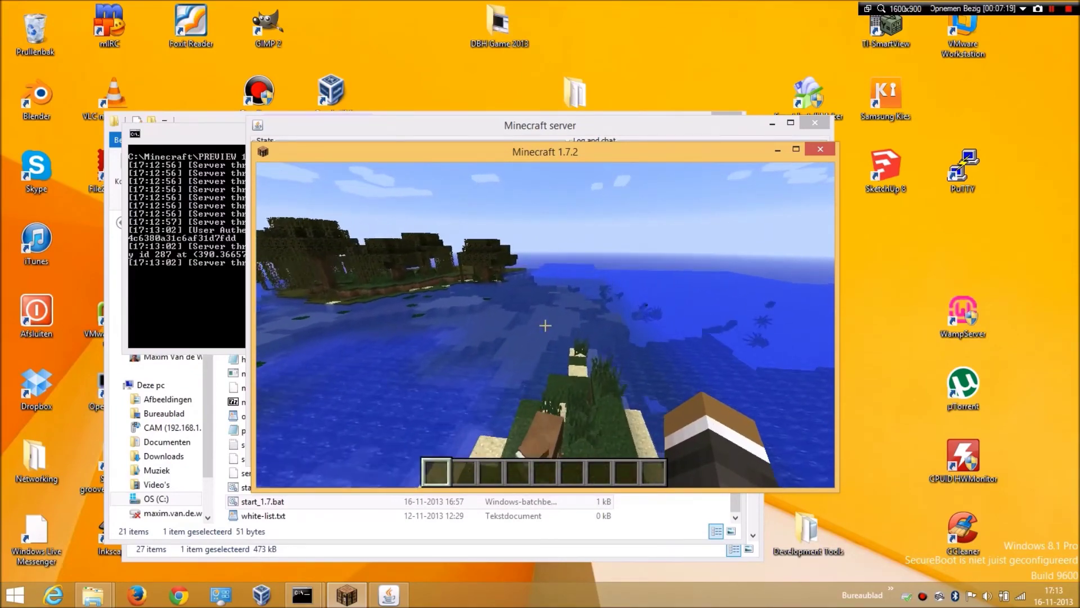
key(w)
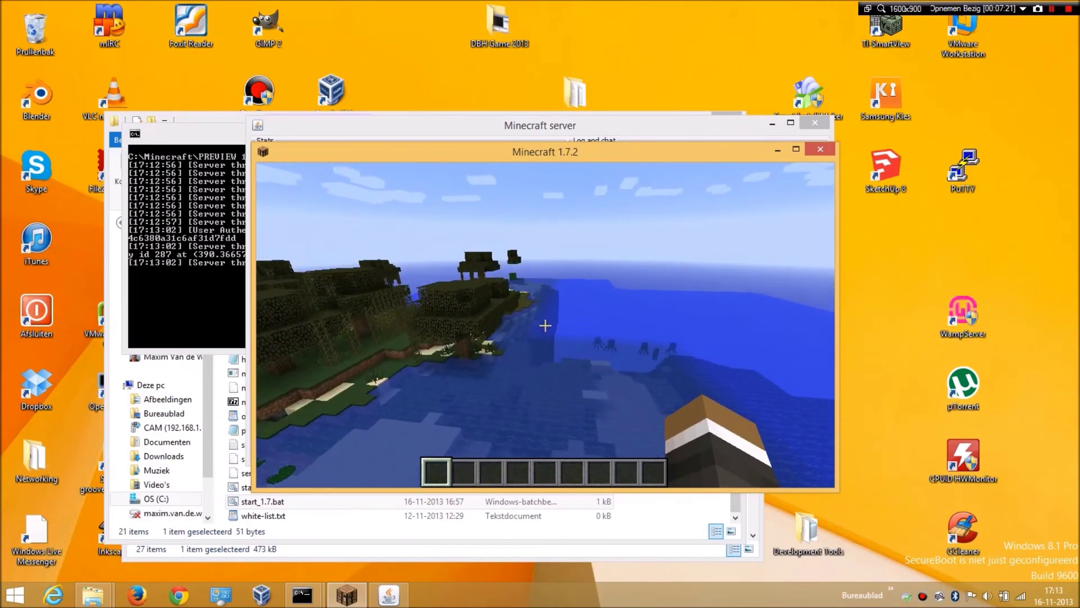
key(w)
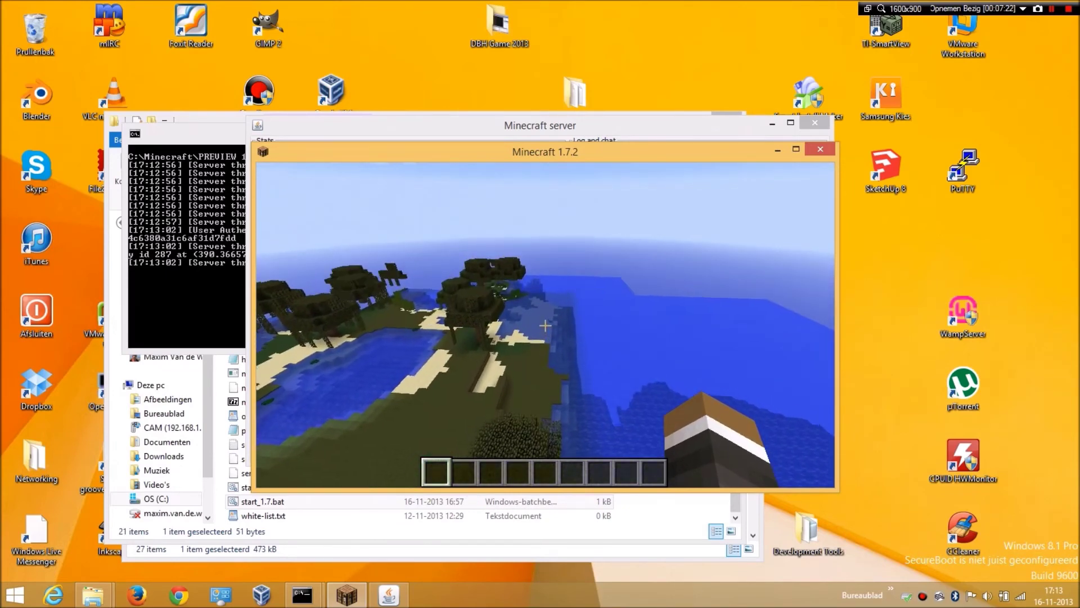
key(w)
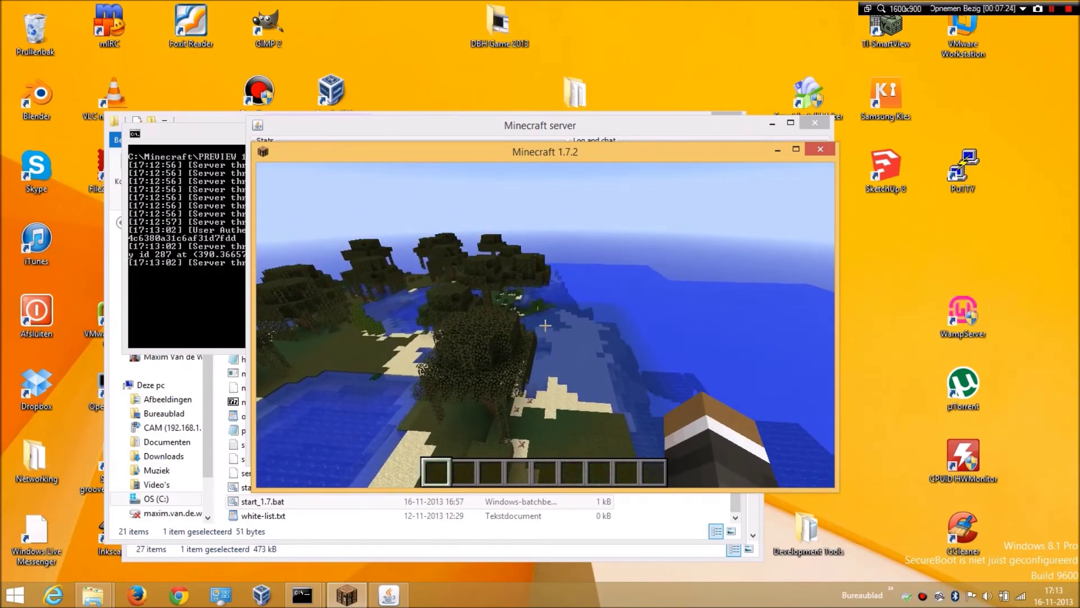
key(w)
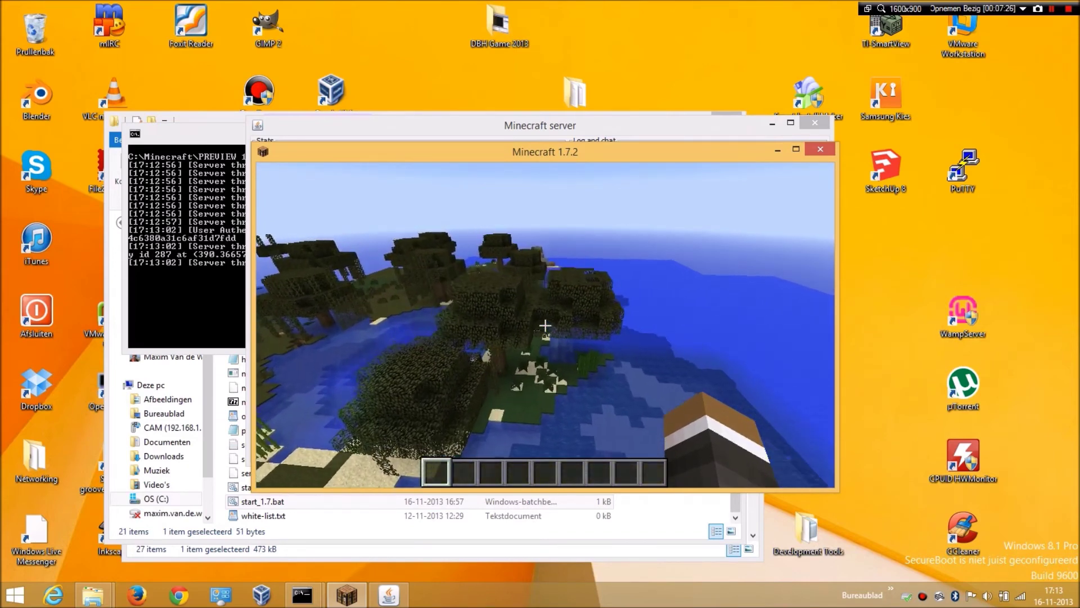
key(w)
key(w)
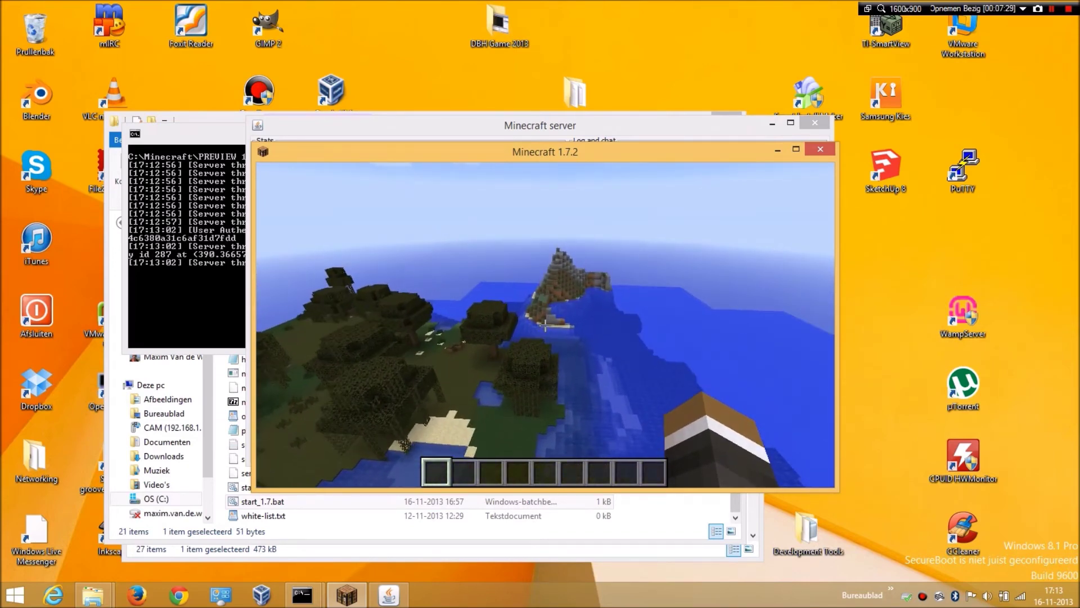
Fly over the stone mountains and the inland forest hills to examine how the merged terrain blends there.
key(w)
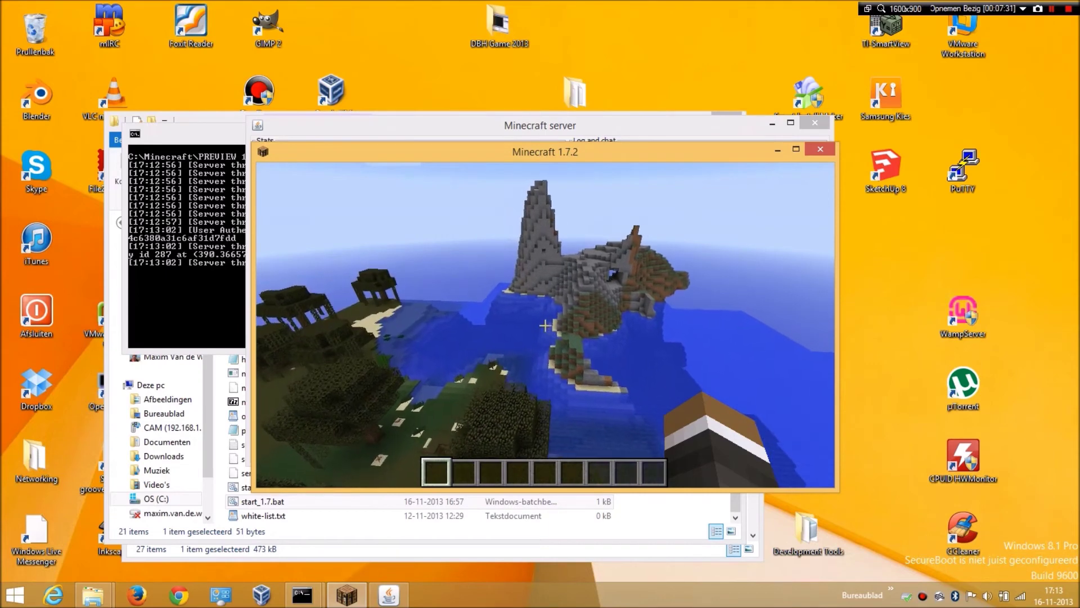
key(w)
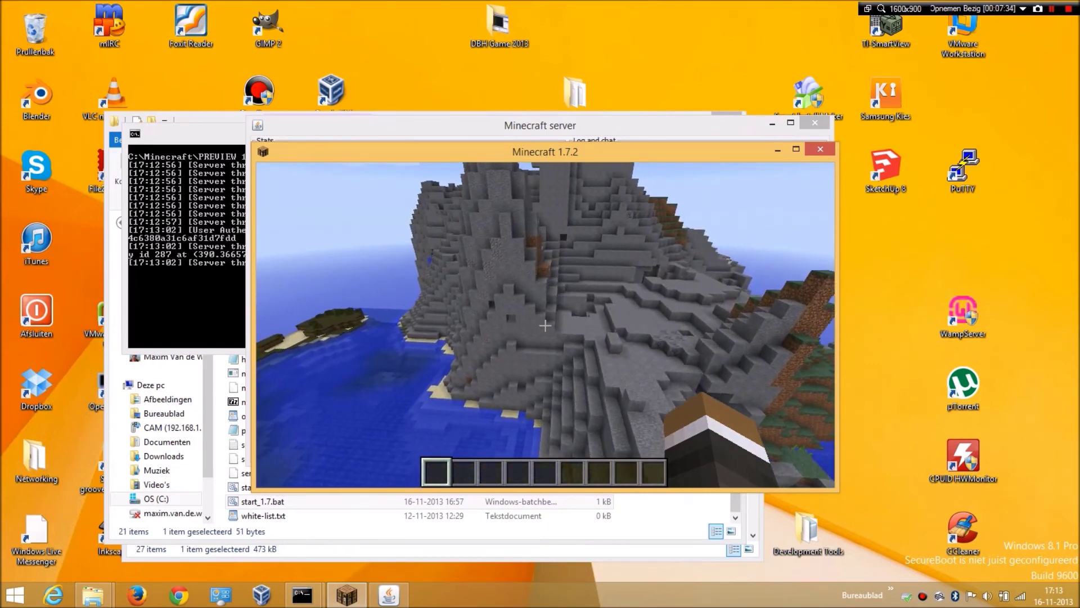
key(w)
key(space)
key(w)
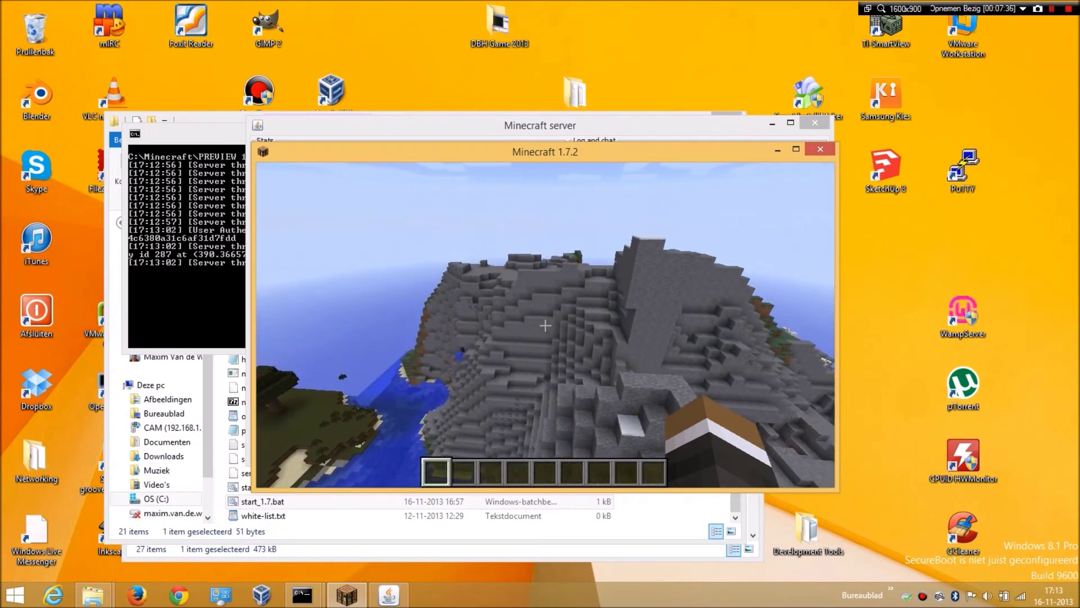
key(space)
key(w)
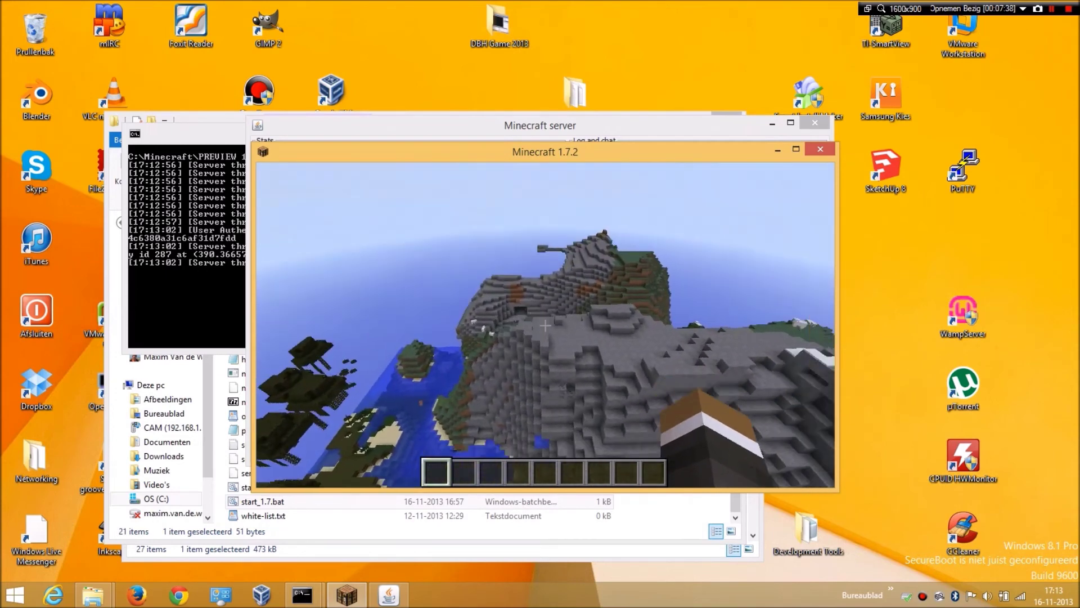
key(w)
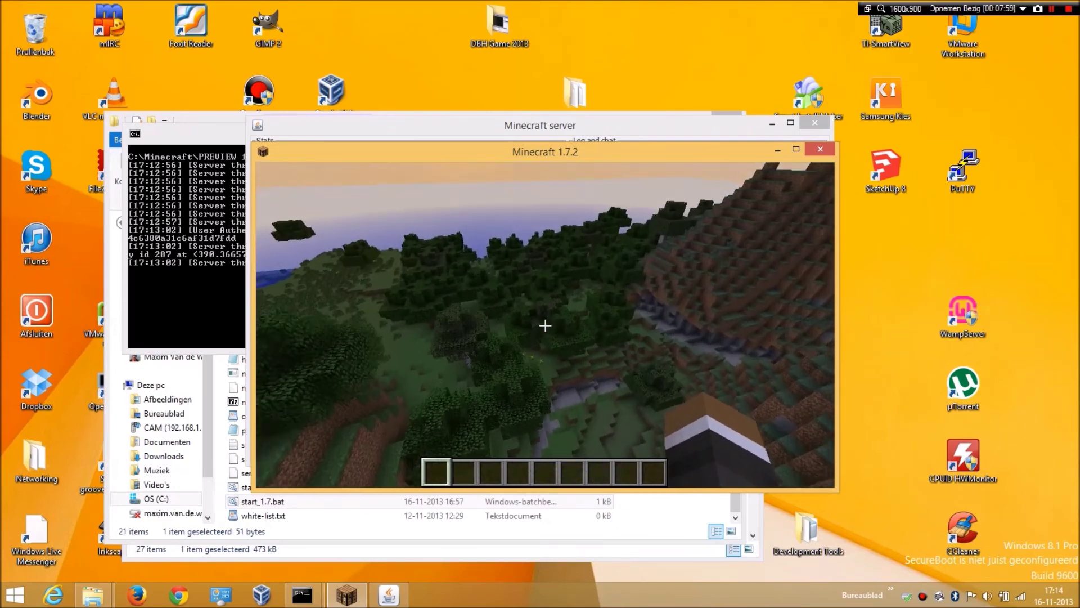
key(w)
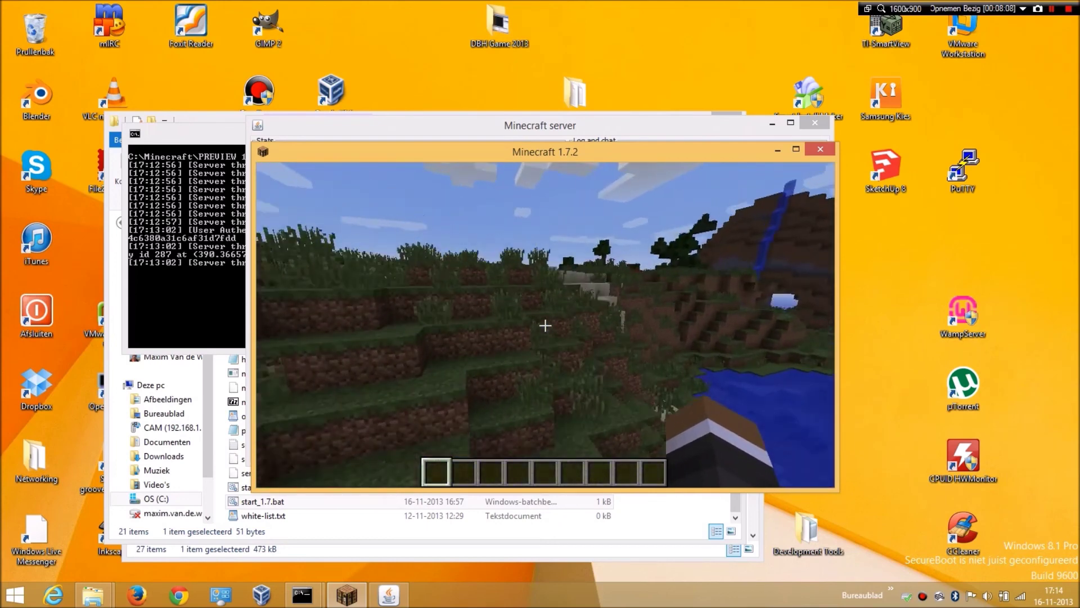
key(w)
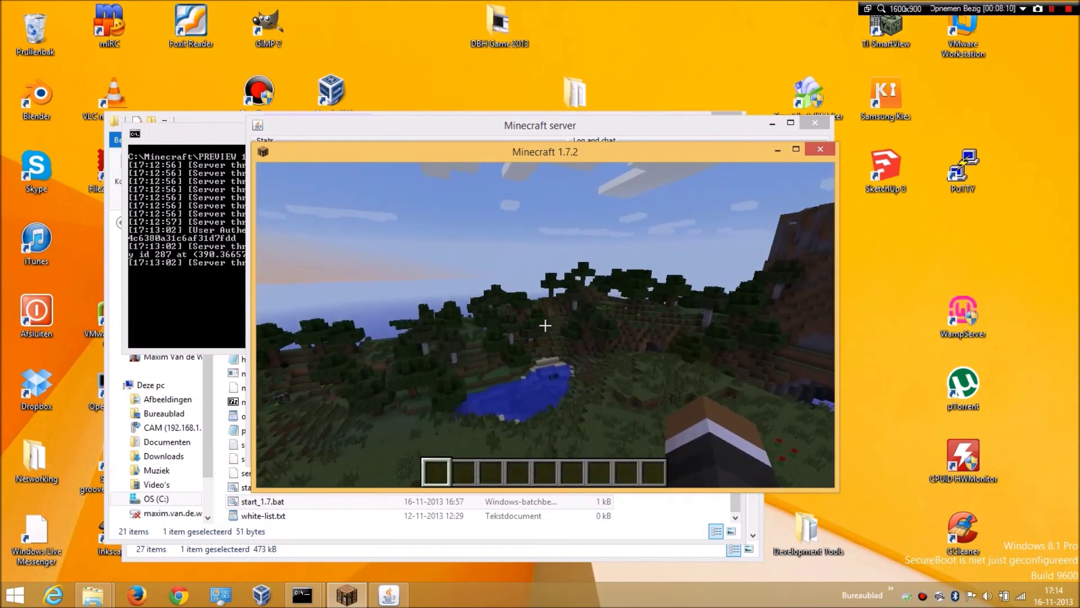